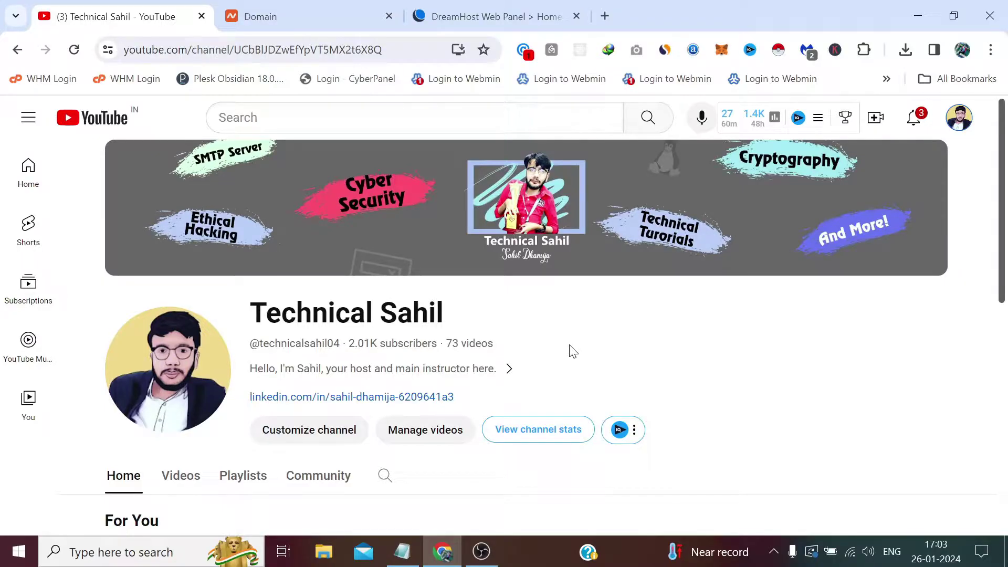
# Switch from YouTube to the Namecheap details page for fiverrsellertools.com.
pyautogui.click(282, 12)
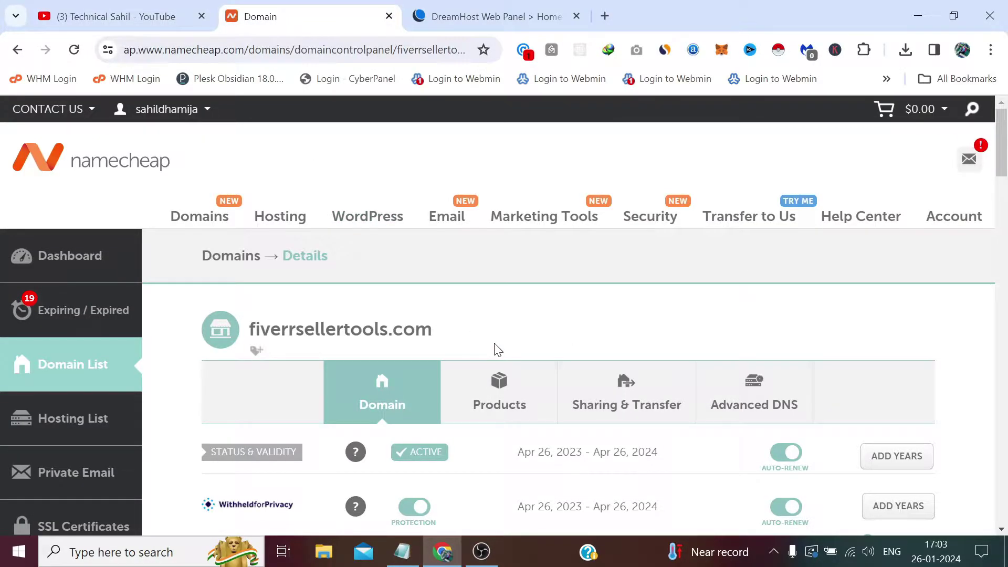
# Bring up the DreamHost Web Panel home and review the Websites Setup list.
pyautogui.click(475, 15)
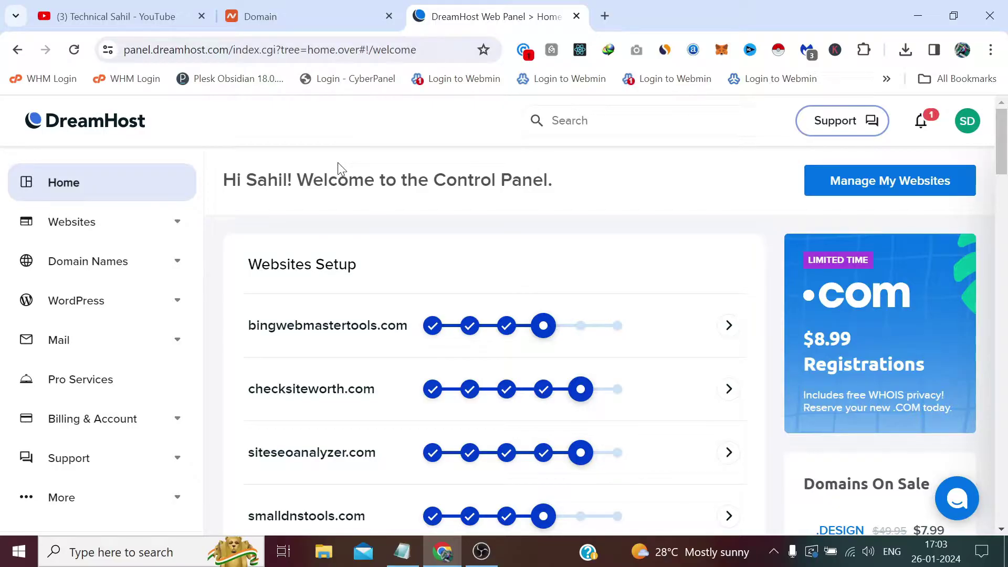
pyautogui.scroll(-3, 380, 262)
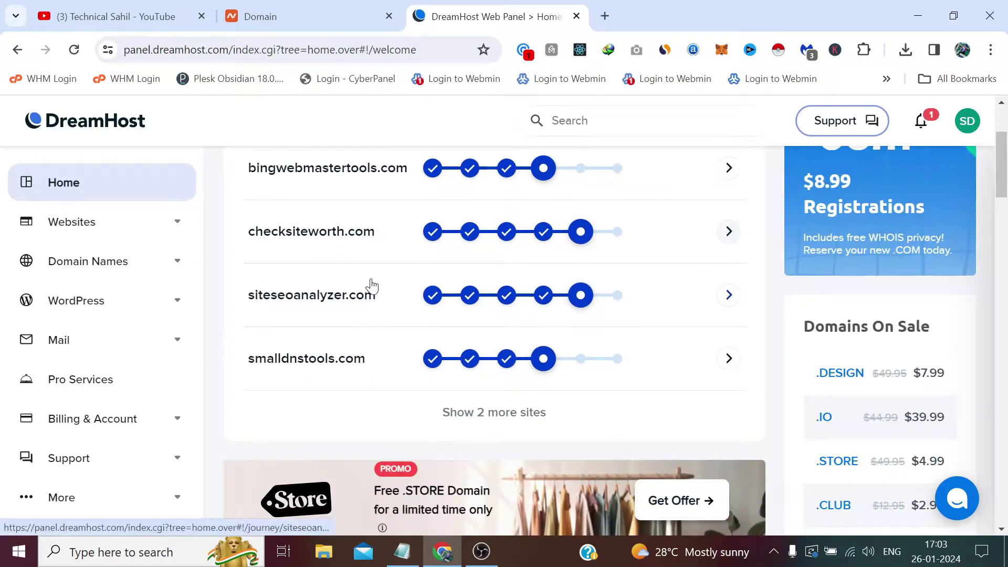
pyautogui.scroll(3, 371, 286)
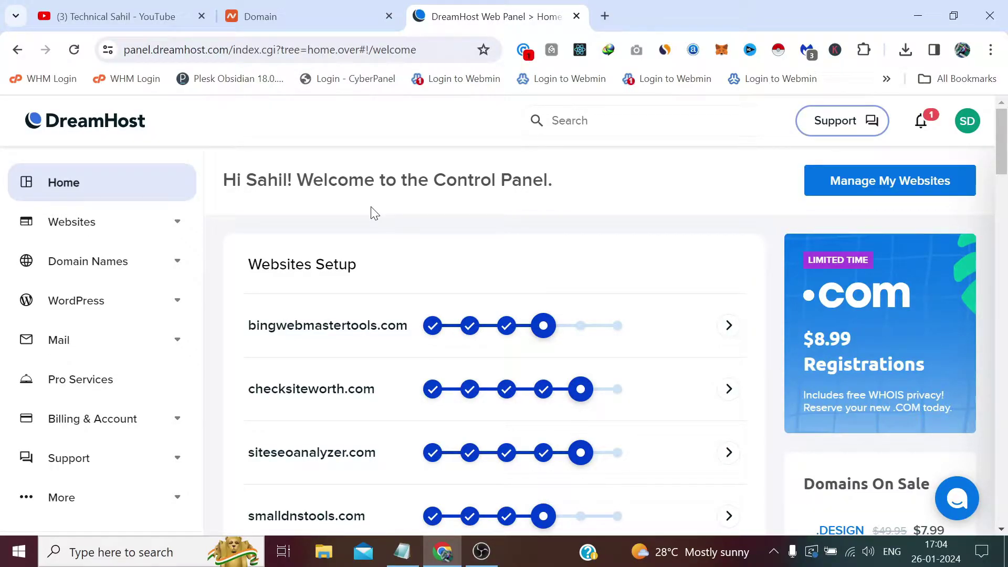
# Select and copy fiverrsellertools.com on Namecheap, then return to the DreamHost home.
pyautogui.click(343, 11)
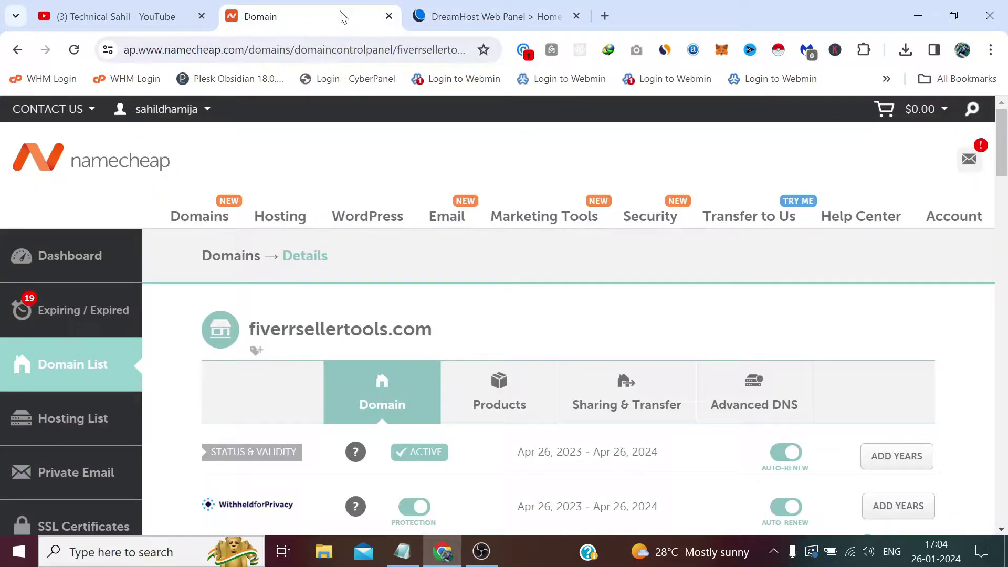
pyautogui.scroll(-2, 349, 286)
pyautogui.moveTo(440, 251); pyautogui.dragTo(256, 250)
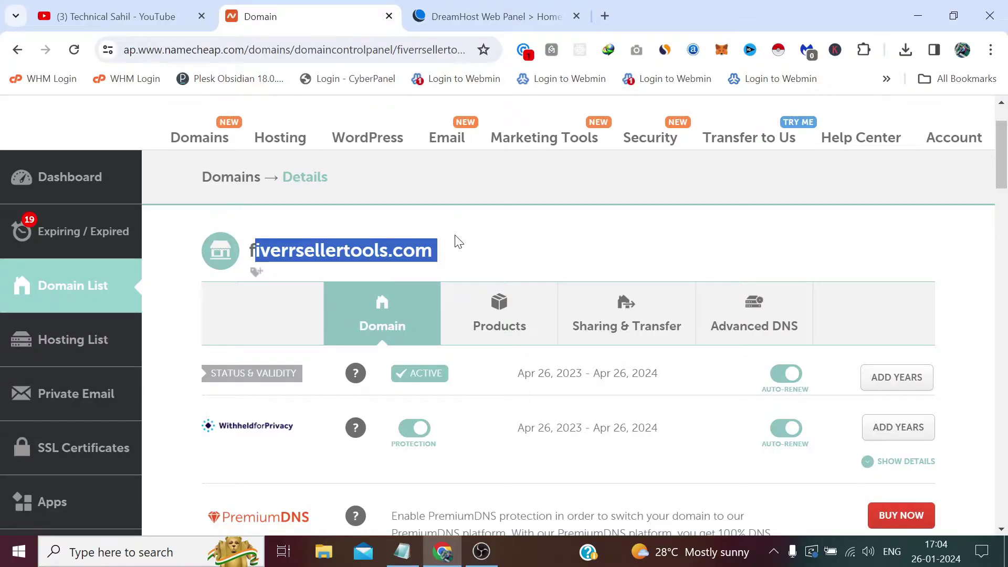
pyautogui.click(446, 248)
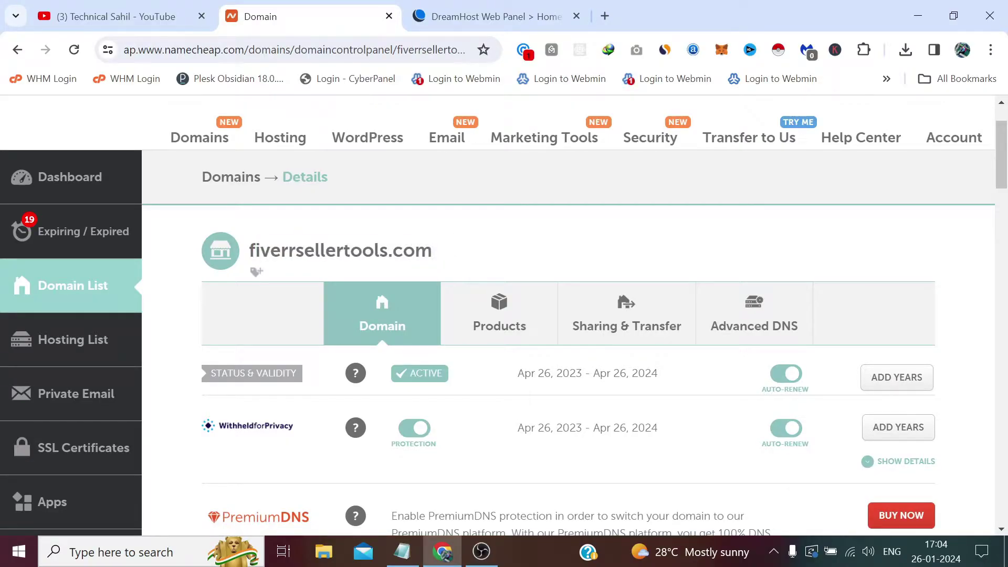
pyautogui.moveTo(435, 251); pyautogui.dragTo(249, 251)
pyautogui.rightClick(251, 248)
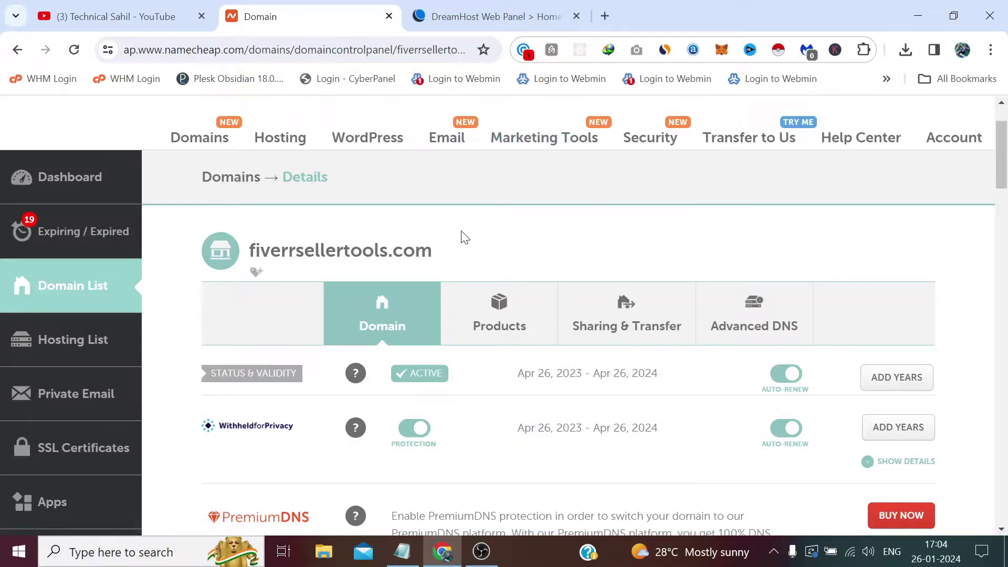
pyautogui.scroll(-2, 461, 236)
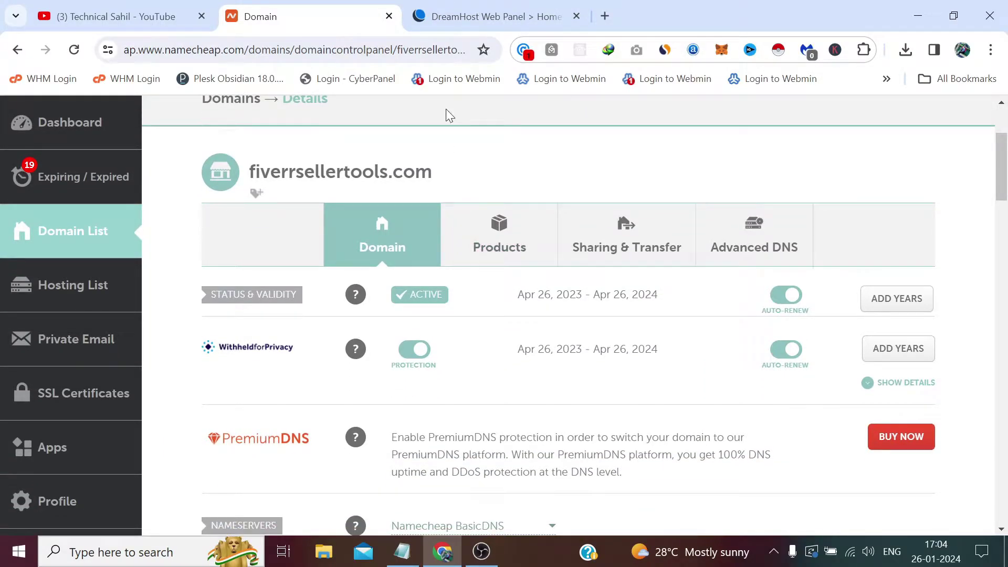
pyautogui.click(454, 23)
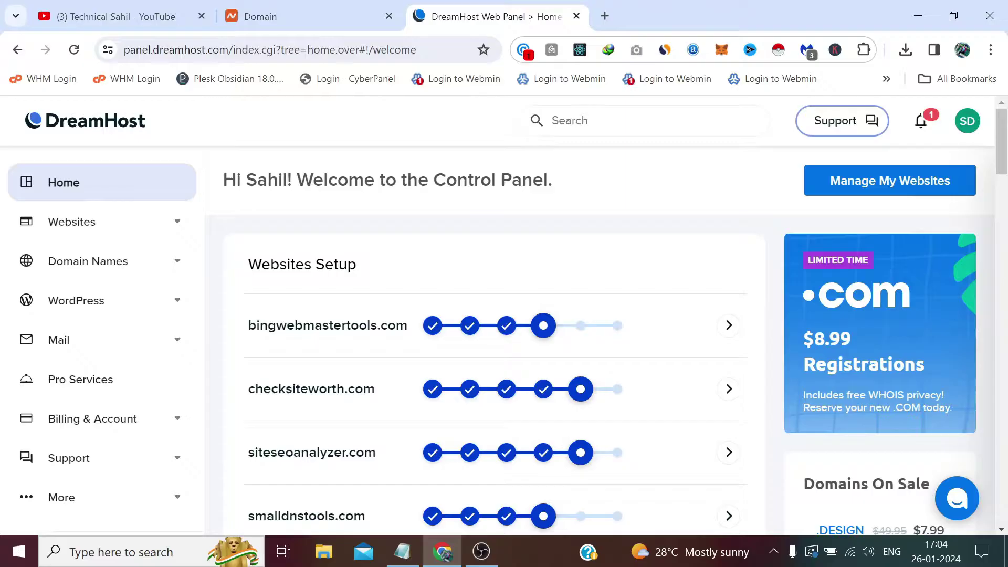
# Open Websites > Manage Websites from the DreamHost sidebar.
pyautogui.click(345, 8)
pyautogui.click(486, 7)
pyautogui.click(159, 229)
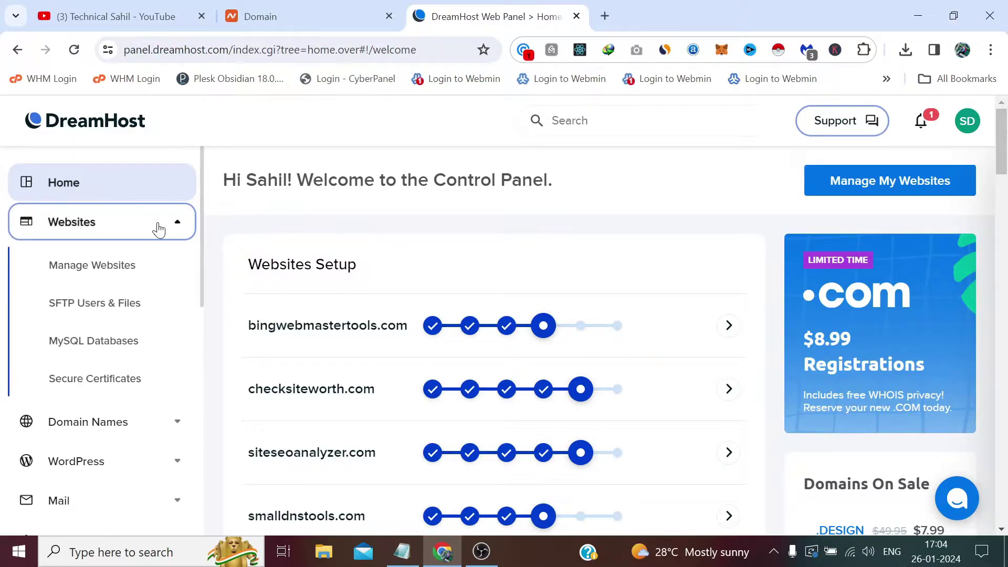
pyautogui.click(116, 271)
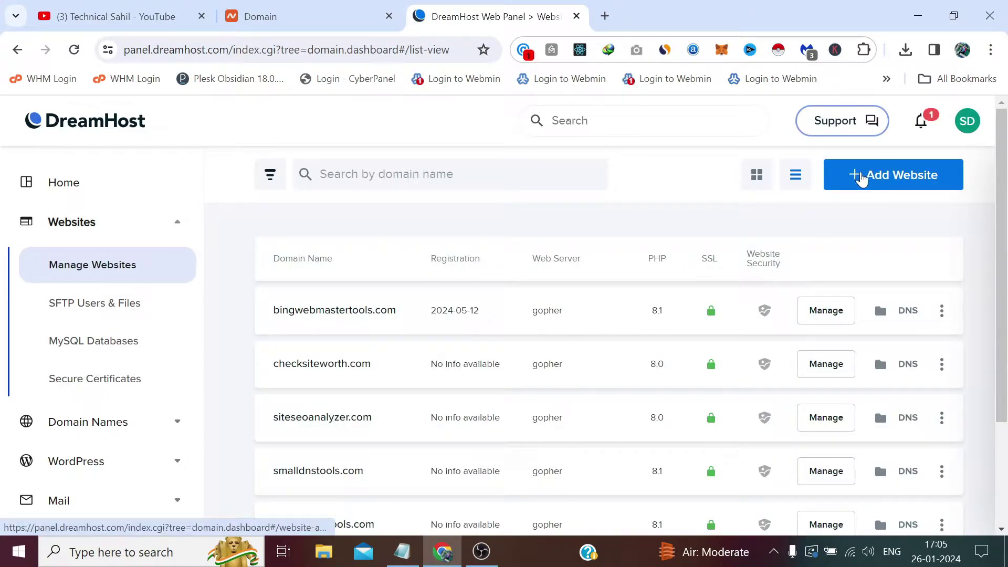
# Start Add Website and choose to enter an already registered domain.
pyautogui.click(866, 178)
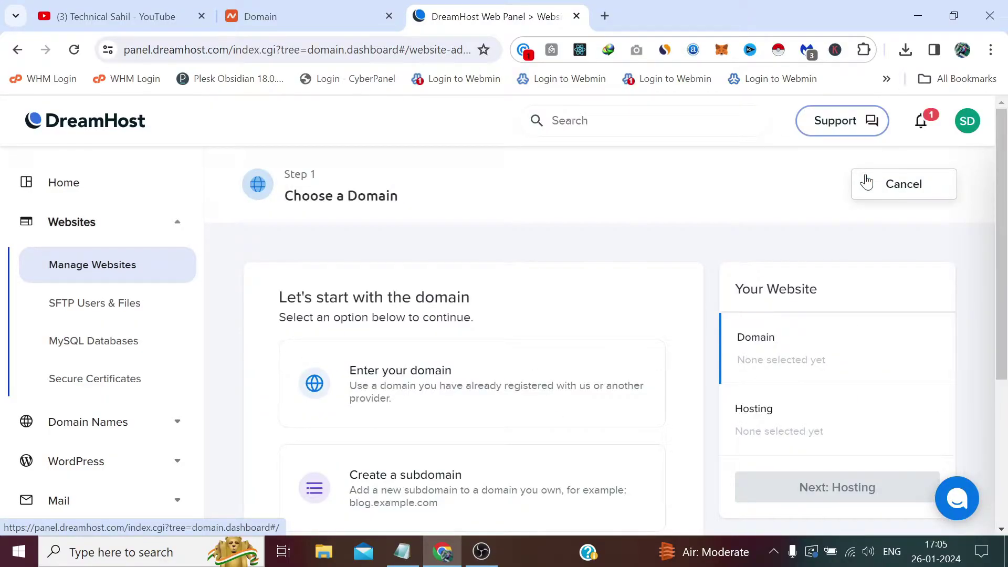
pyautogui.scroll(-3, 760, 219)
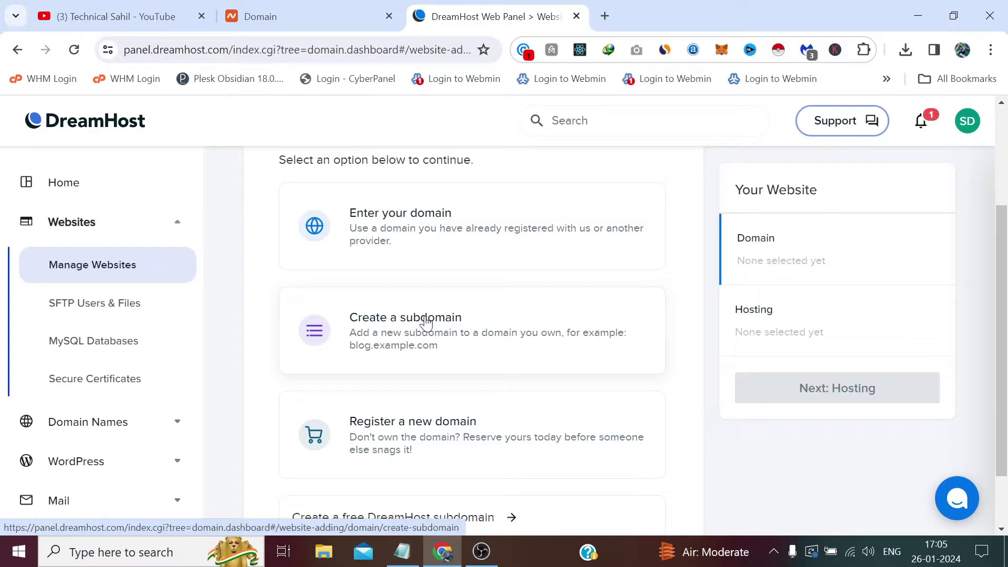
pyautogui.click(347, 7)
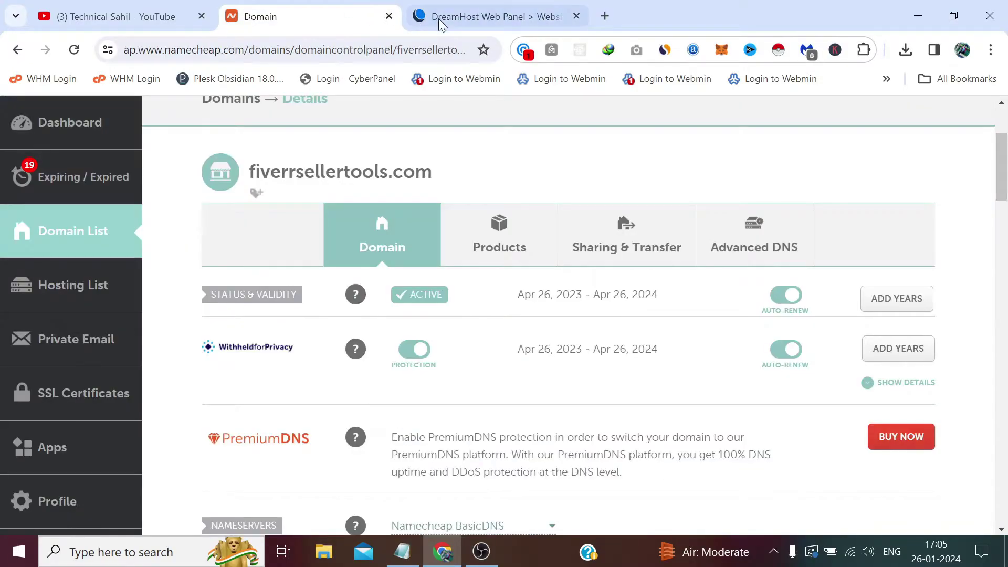
pyautogui.click(494, 7)
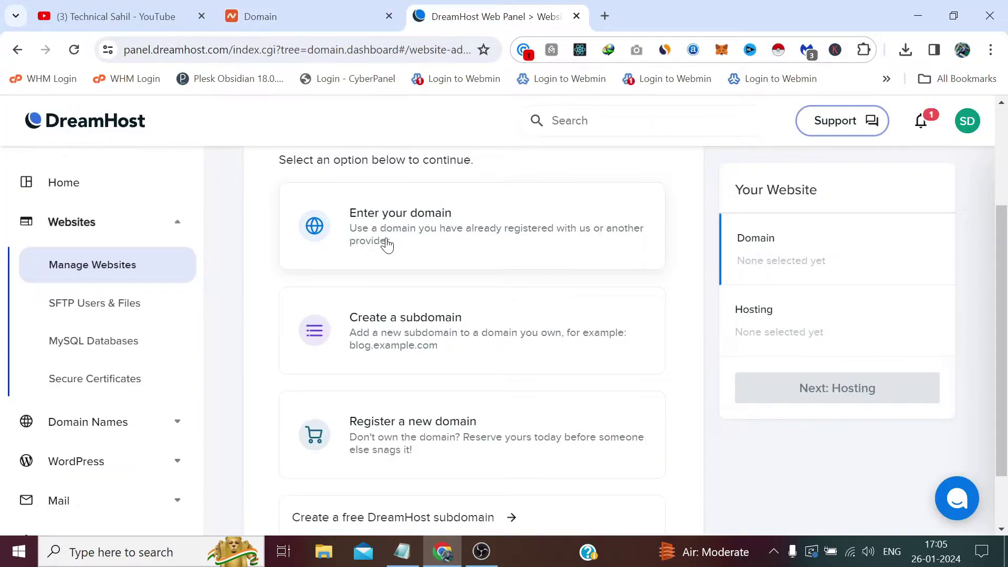
pyautogui.click(413, 223)
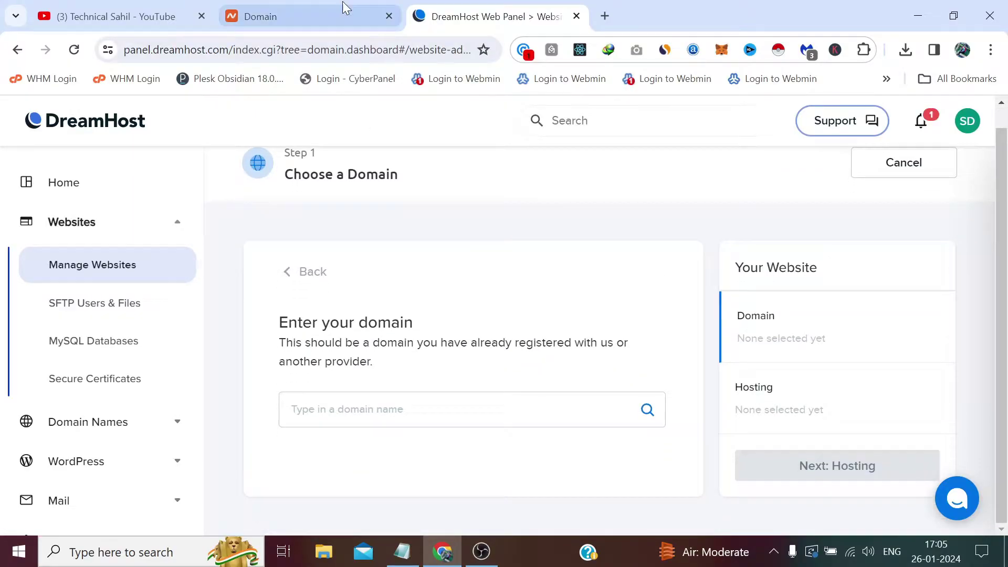
# Copy fiverrsellertools.com from Namecheap, paste it into the domain field and add it.
pyautogui.click(343, 10)
pyautogui.moveTo(433, 172); pyautogui.dragTo(248, 173)
pyautogui.rightClick(264, 180)
pyautogui.click(273, 190)
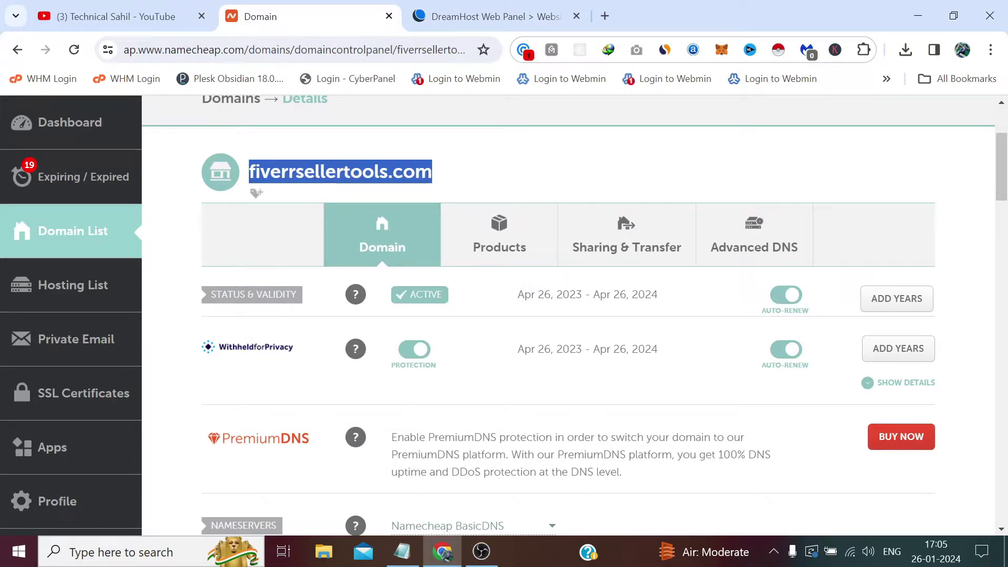
pyautogui.click(493, 16)
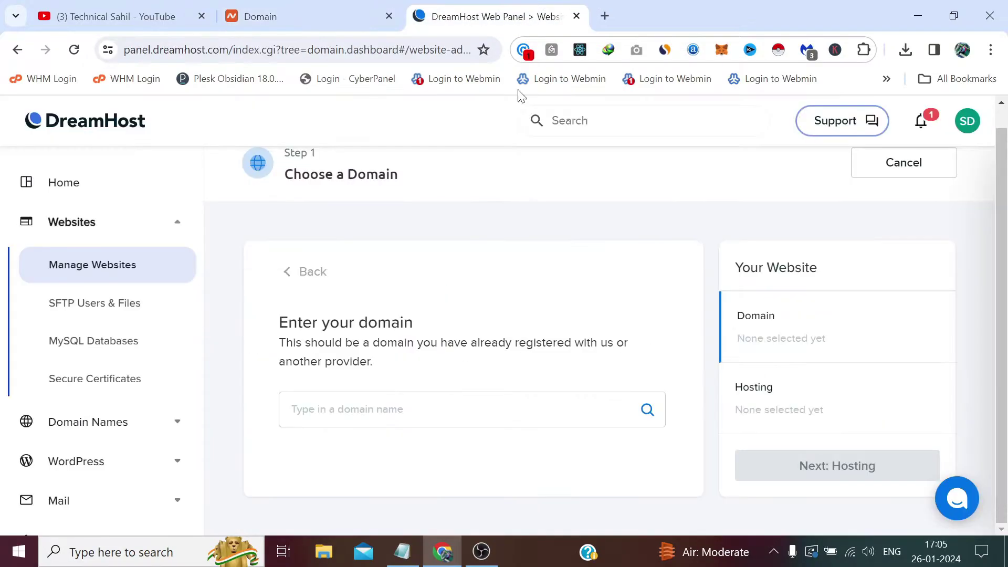
pyautogui.rightClick(436, 396)
pyautogui.click(492, 194)
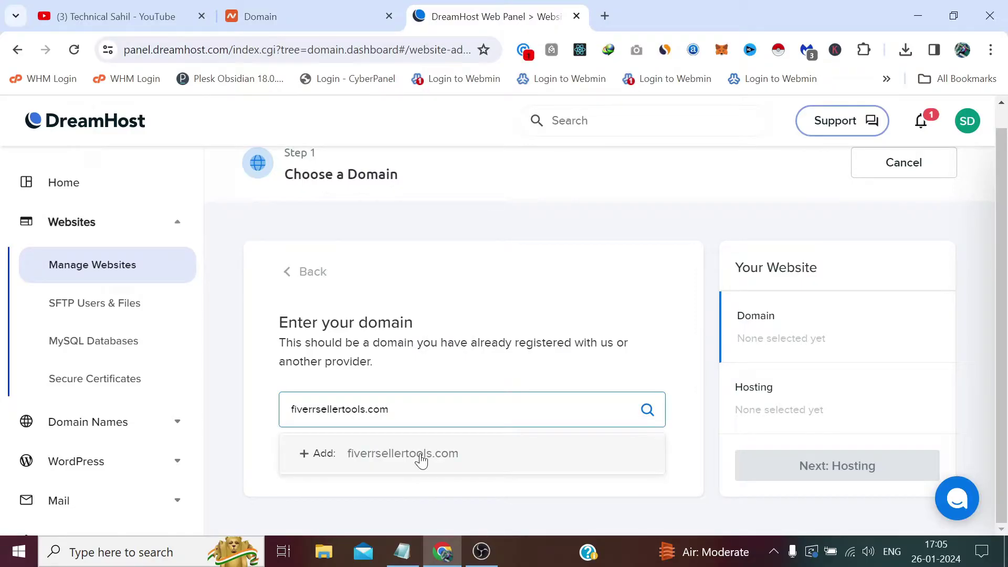
pyautogui.click(421, 458)
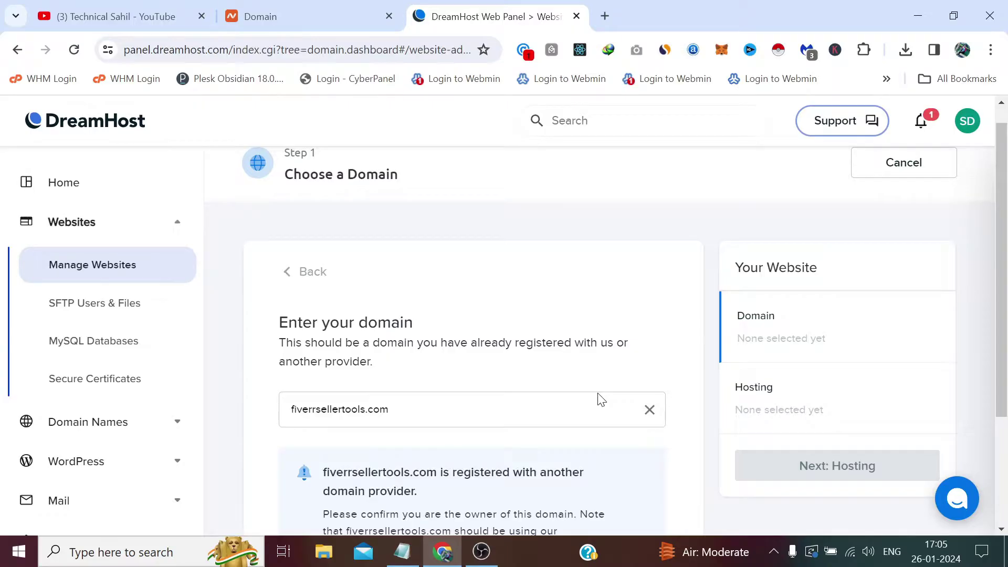
# Confirm 'Yes, I am the owner' and continue to the hosting plan step.
pyautogui.scroll(-3, 600, 399)
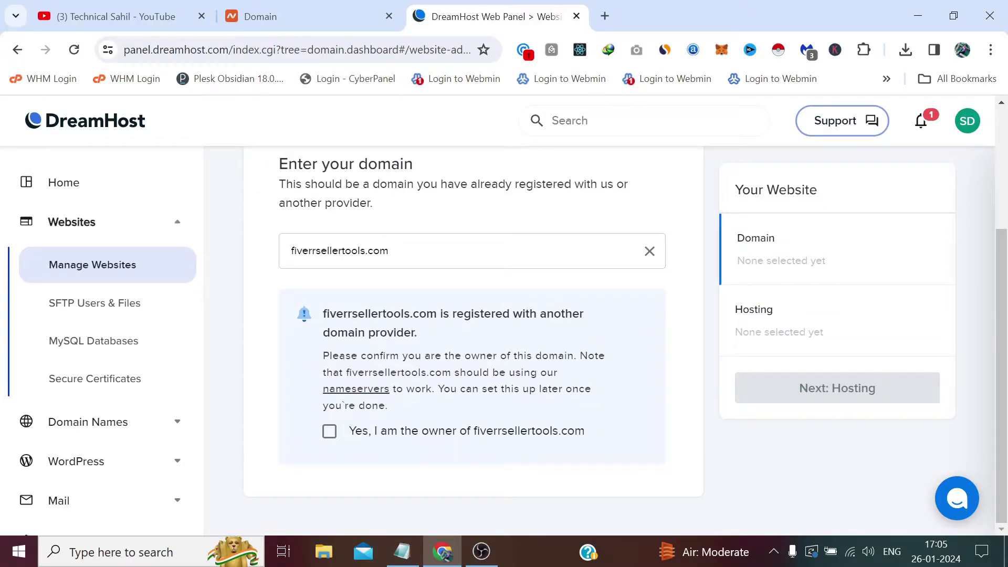
pyautogui.click(331, 431)
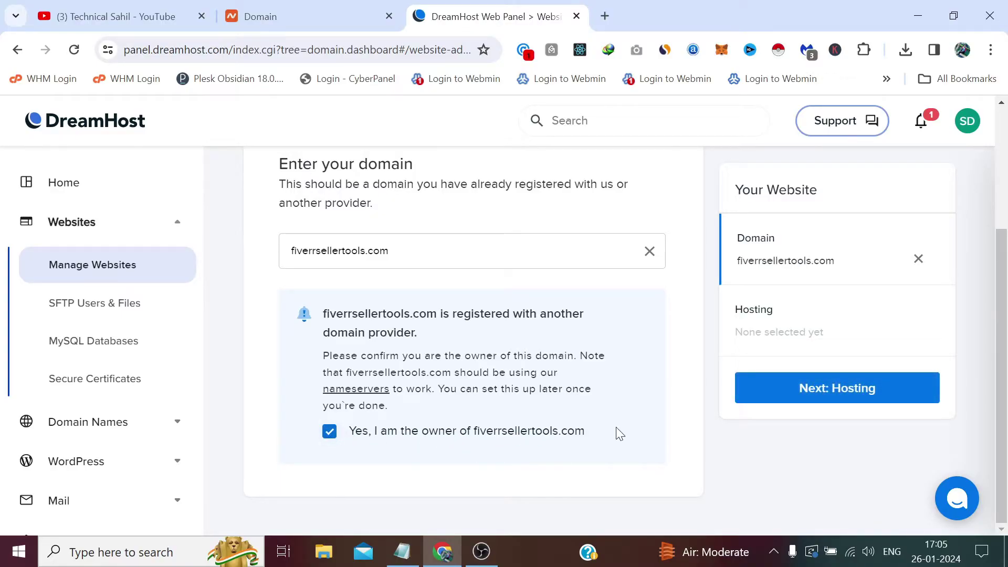
pyautogui.click(847, 396)
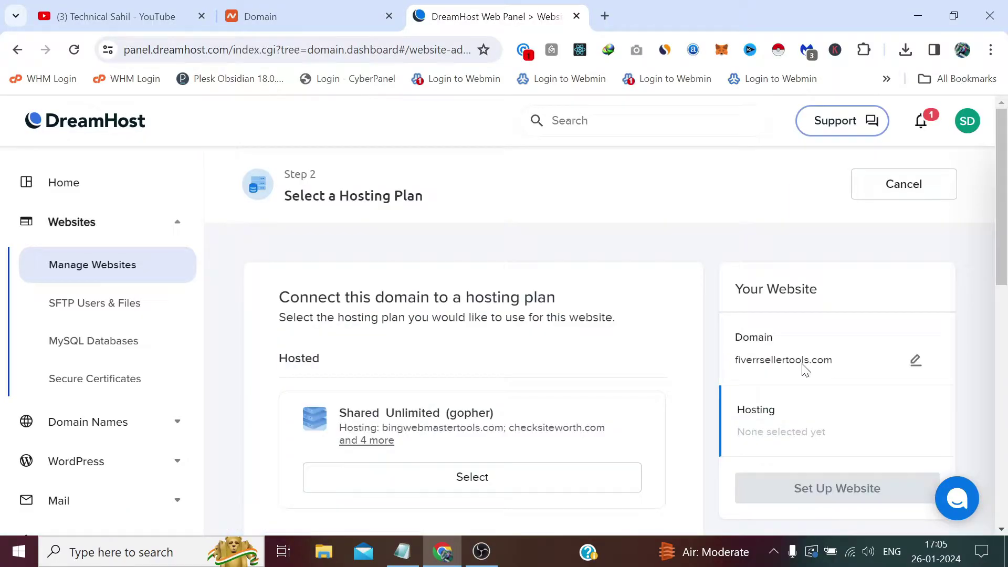
# Choose the Shared Unlimited plan and set up the fiverrsellertools.com website.
pyautogui.scroll(-3, 679, 322)
pyautogui.scroll(2, 578, 299)
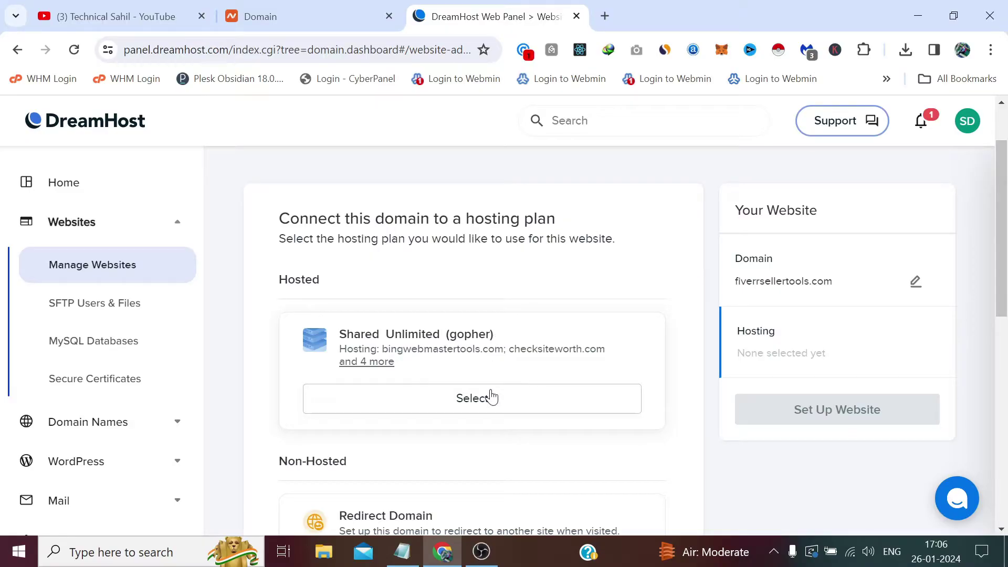
pyautogui.click(492, 354)
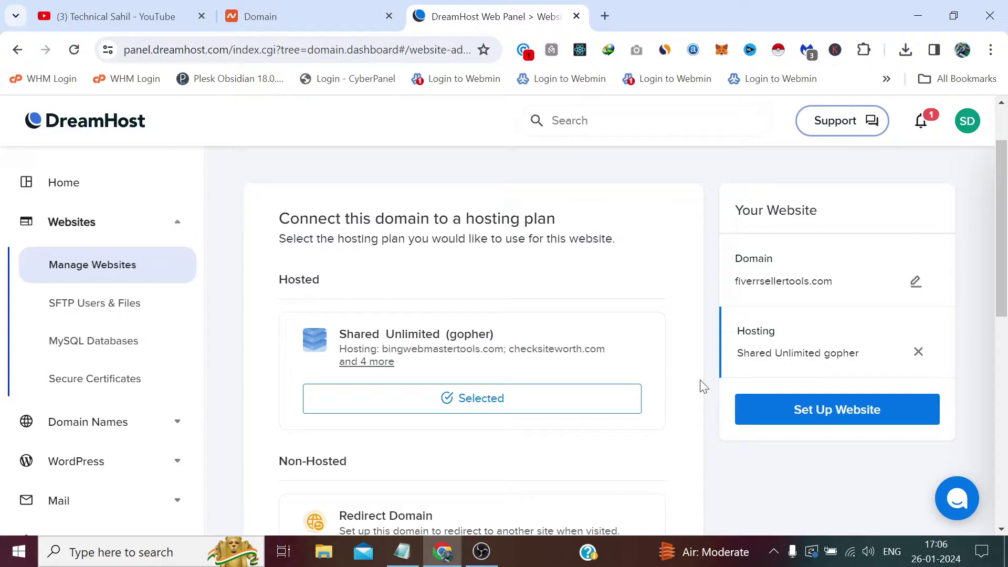
pyautogui.click(837, 415)
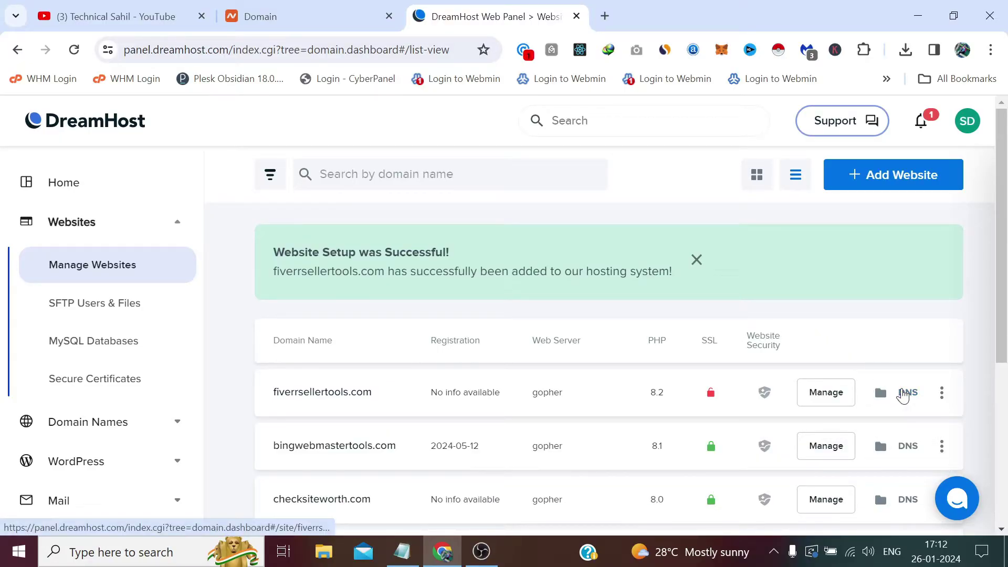
# Copy nameserver ns1.dreamhost.com from the site's DNS page.
pyautogui.click(906, 393)
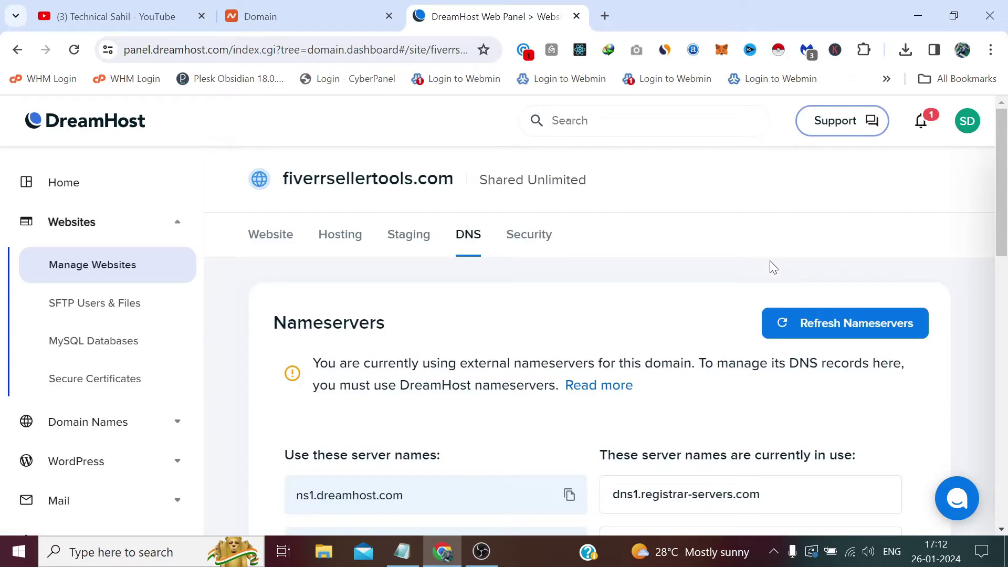
pyautogui.scroll(-4, 769, 260)
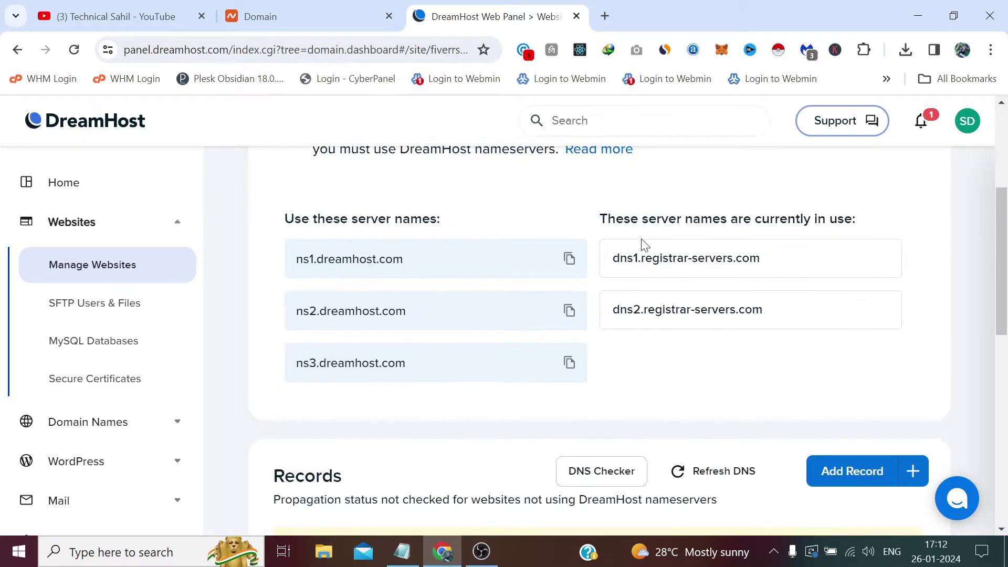
pyautogui.click(569, 259)
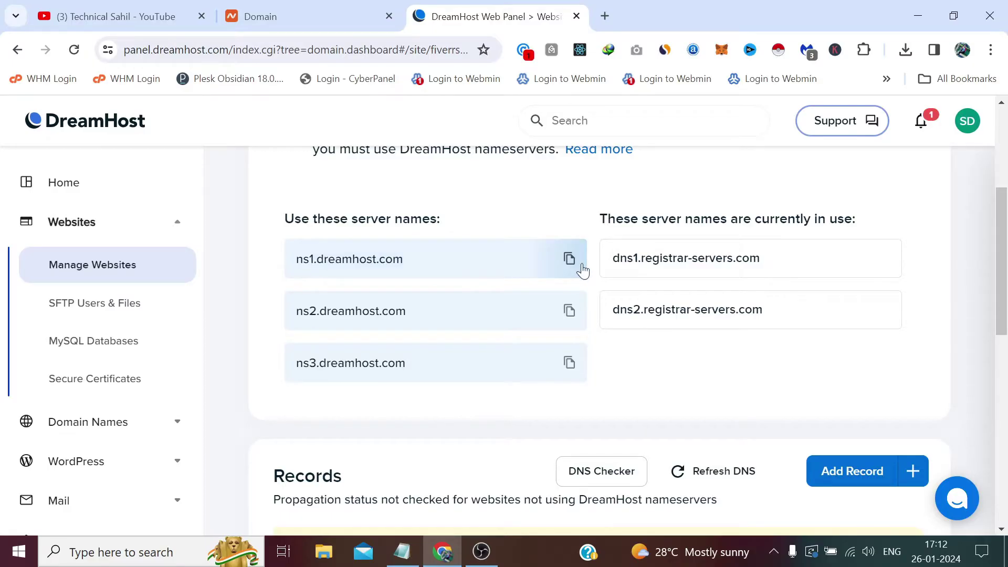
# Switch Namecheap nameservers to Custom DNS and paste ns1.dreamhost.com as the first.
pyautogui.click(304, 16)
pyautogui.scroll(-5, 458, 191)
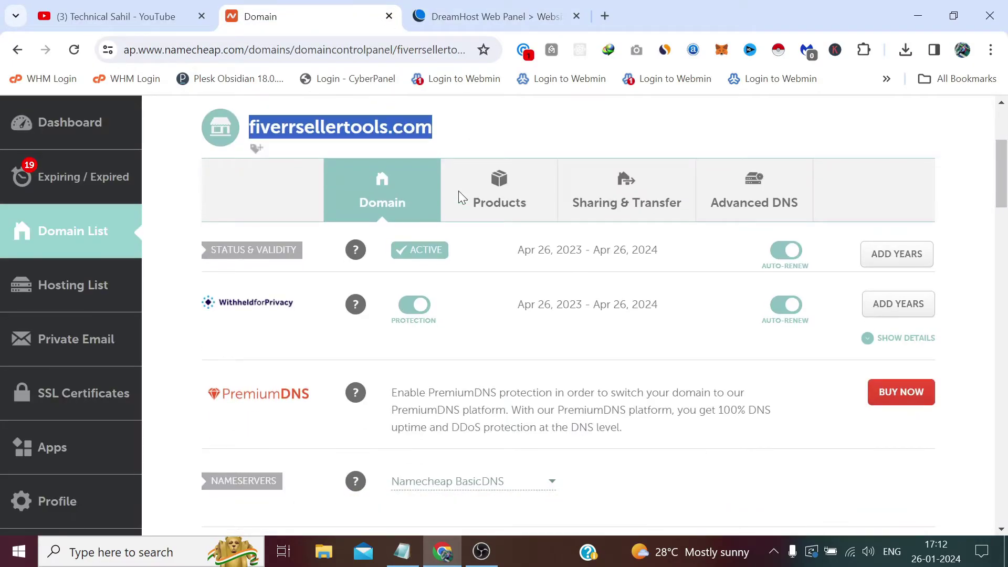
pyautogui.scroll(-3, 497, 155)
pyautogui.click(495, 138)
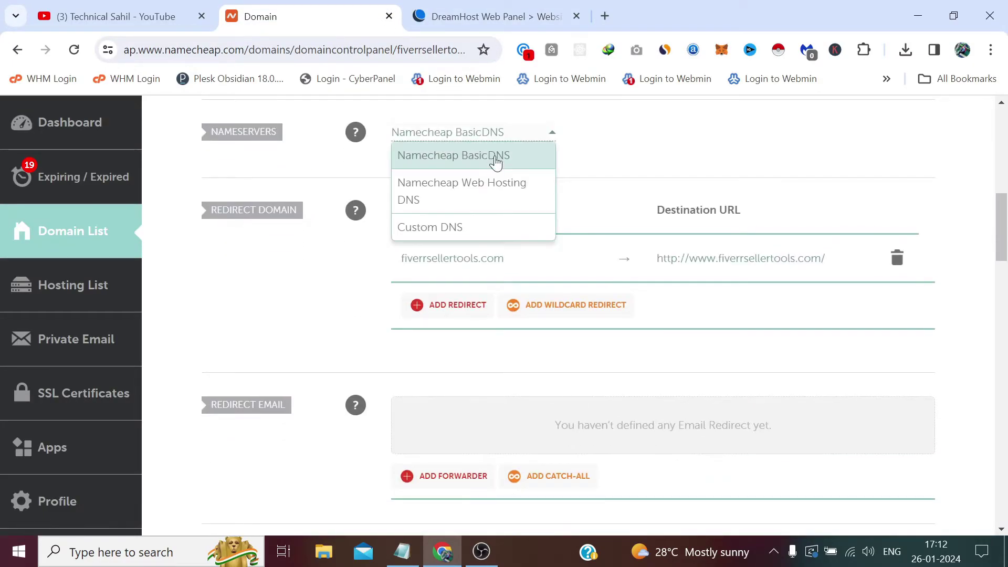
pyautogui.click(460, 227)
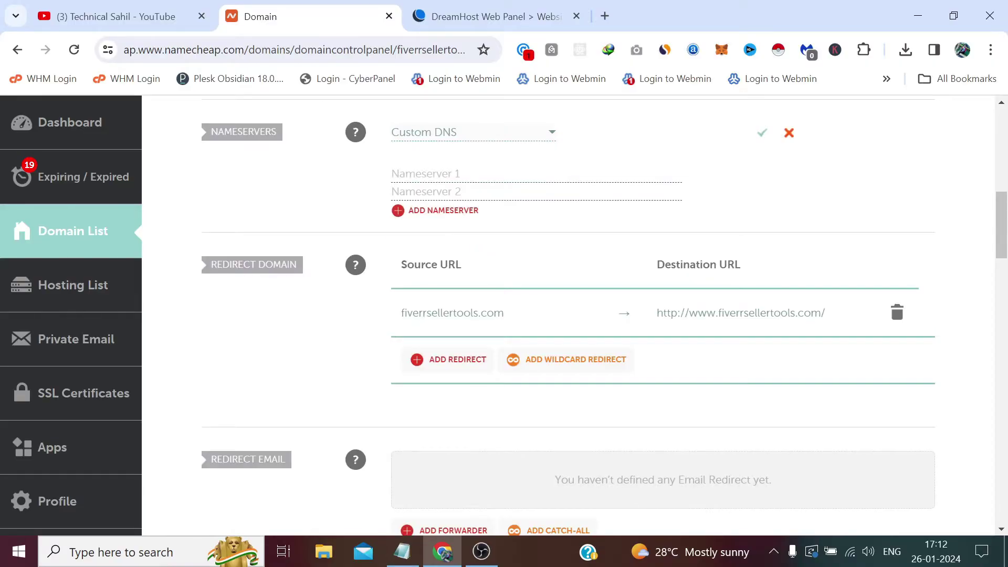
pyautogui.rightClick(434, 174)
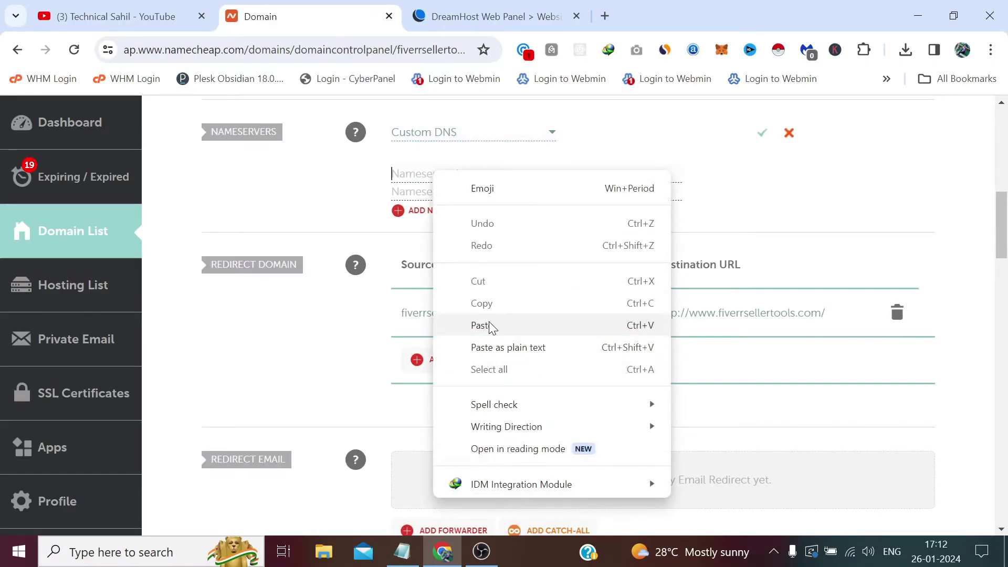
pyautogui.click(491, 326)
# Copy ns2.dreamhost.com from DreamHost and paste it as the second nameserver.
pyautogui.click(488, 16)
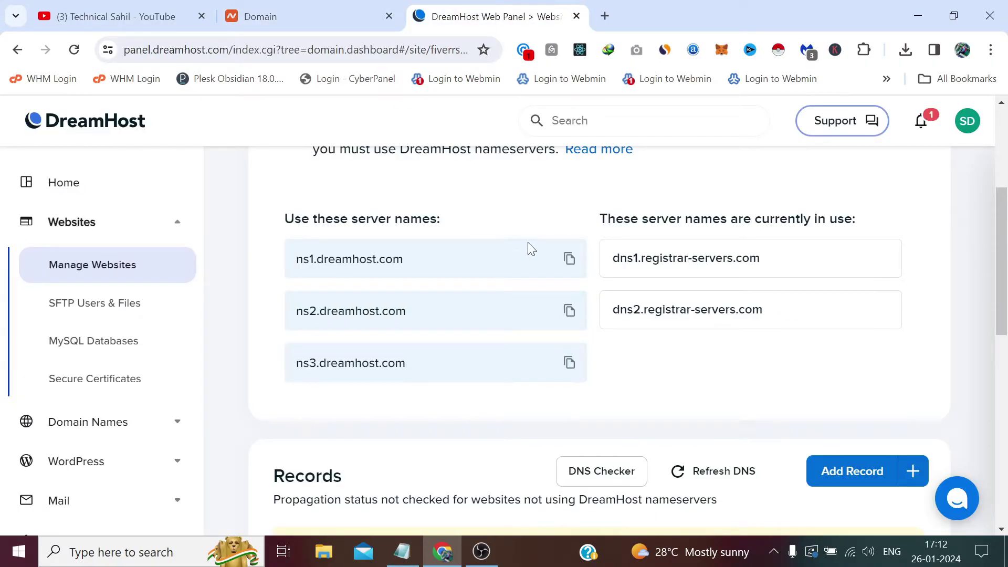
pyautogui.click(569, 313)
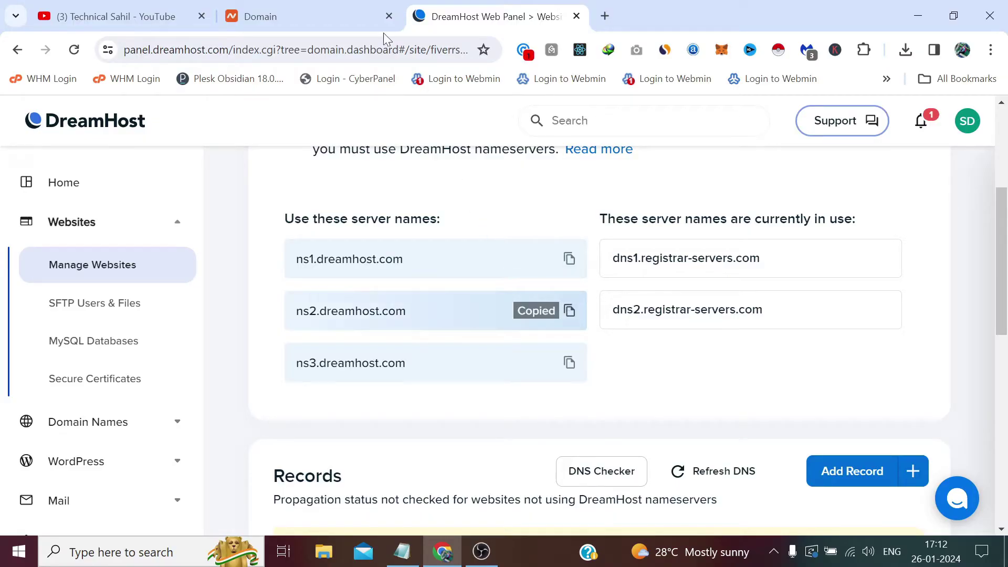
pyautogui.click(283, 17)
pyautogui.rightClick(433, 194)
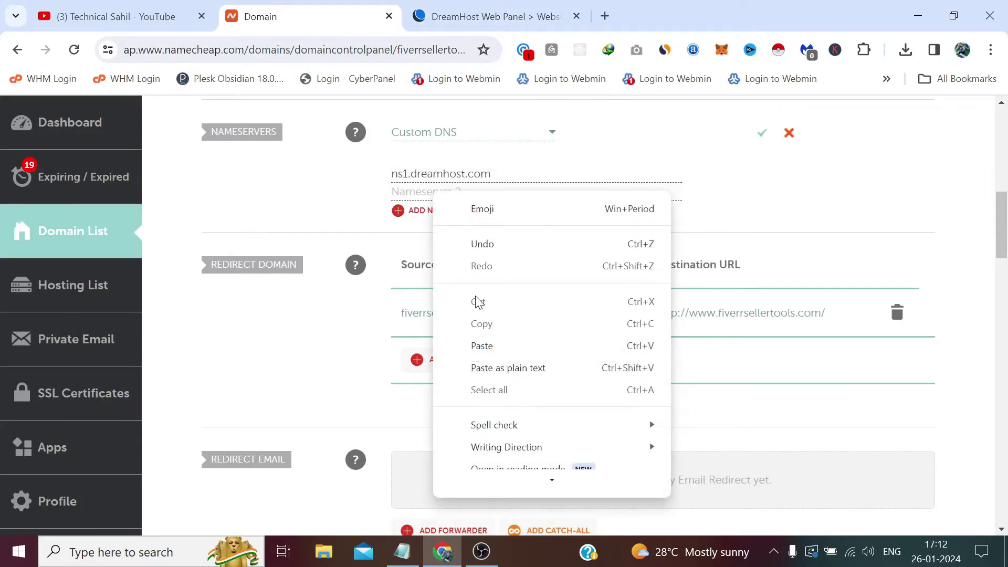
pyautogui.click(481, 346)
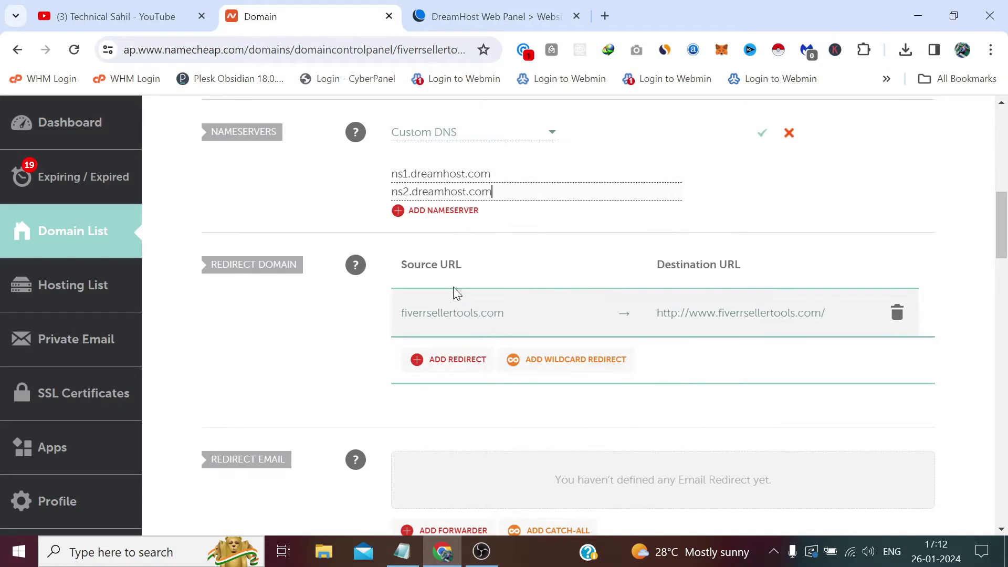
# Add a third nameserver field and fill it with ns3.dreamhost.com.
pyautogui.click(433, 212)
pyautogui.click(489, 16)
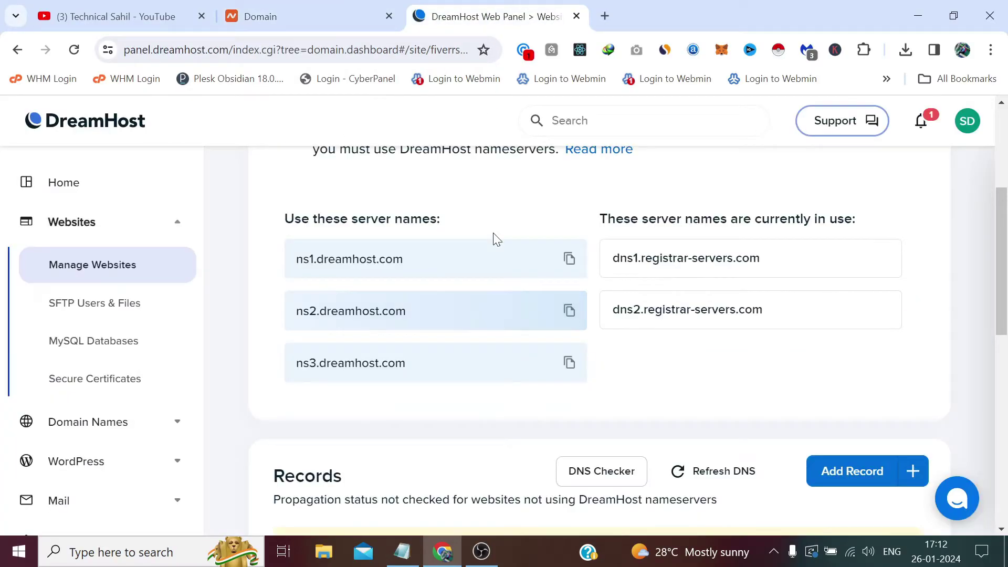
pyautogui.click(570, 364)
pyautogui.click(353, 13)
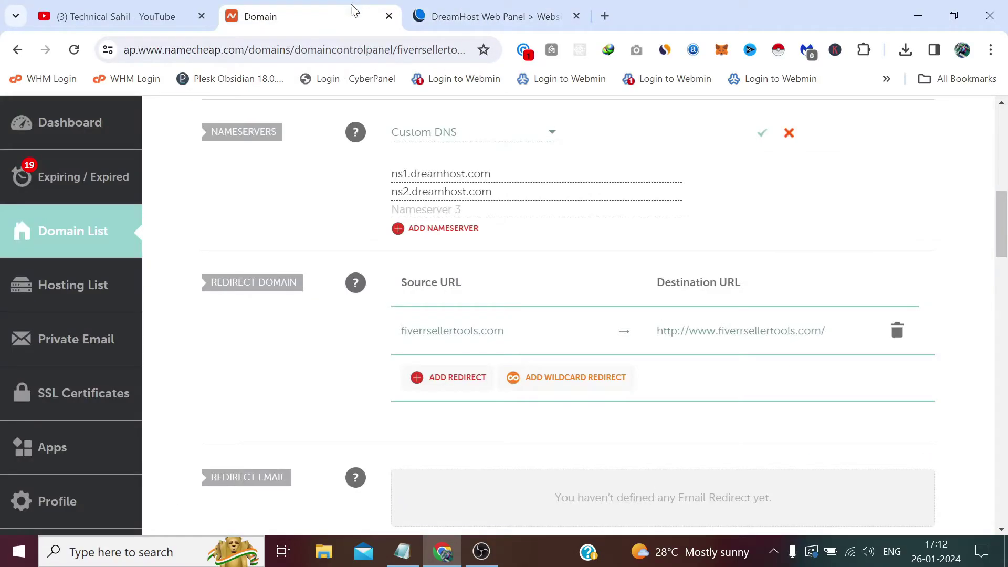
pyautogui.rightClick(426, 211)
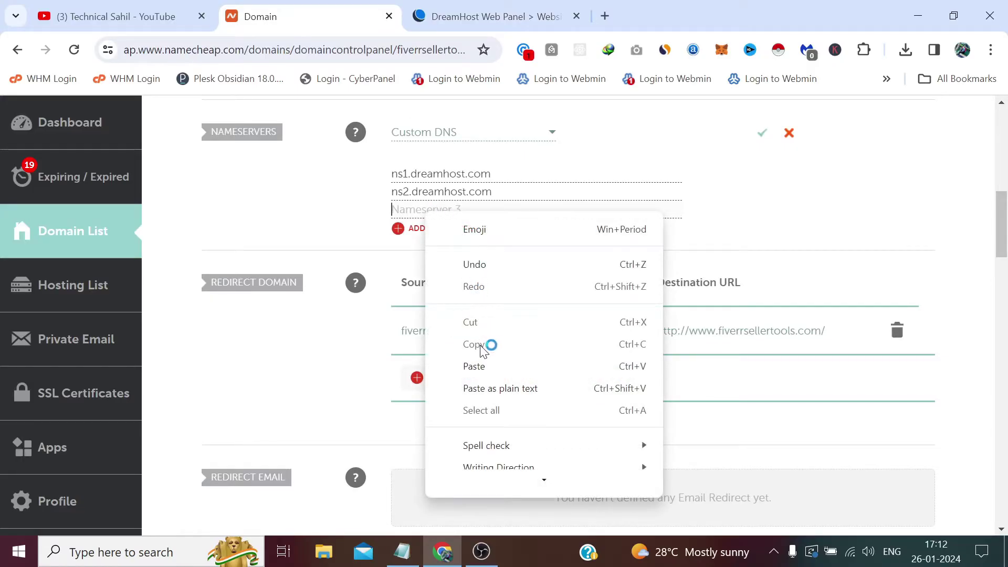
pyautogui.click(483, 364)
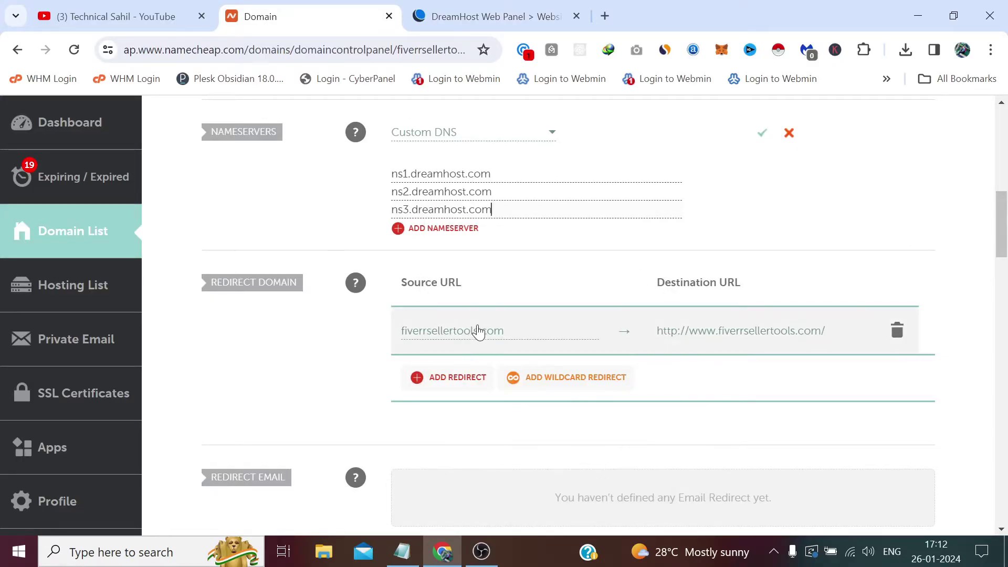
# Save the three DreamHost nameservers and check the update notification.
pyautogui.click(761, 135)
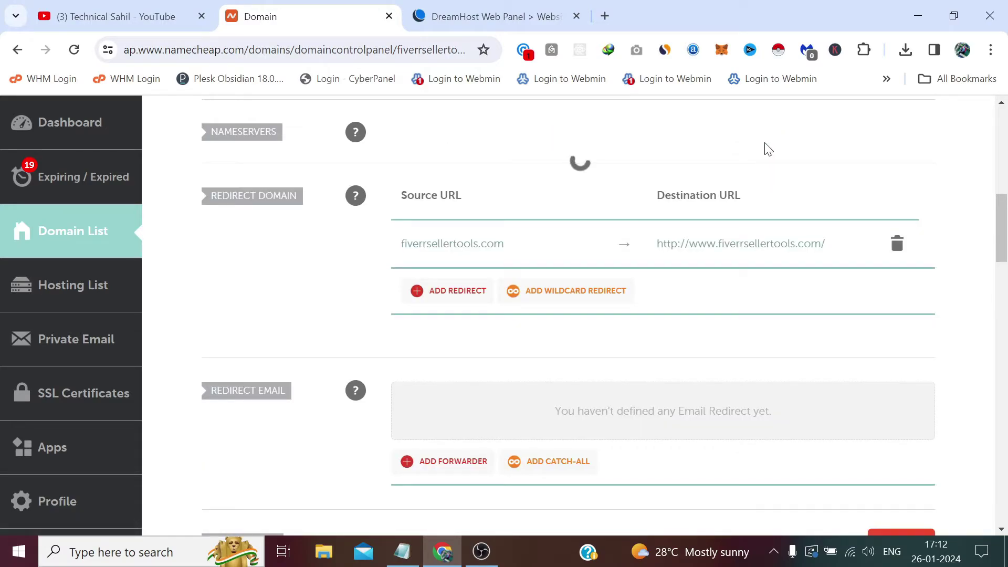
pyautogui.scroll(3, 767, 150)
pyautogui.scroll(6, 766, 146)
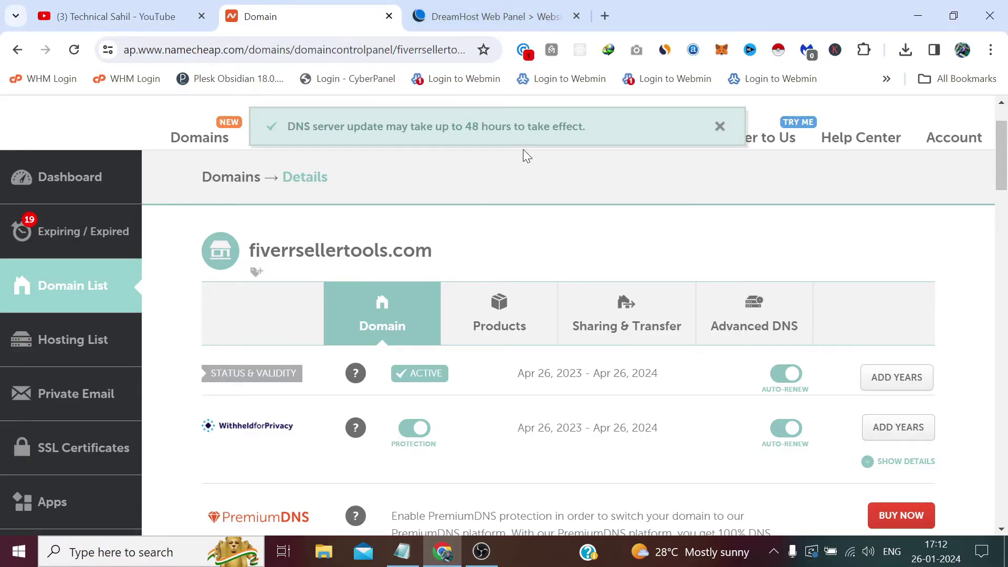
pyautogui.scroll(2, 472, 237)
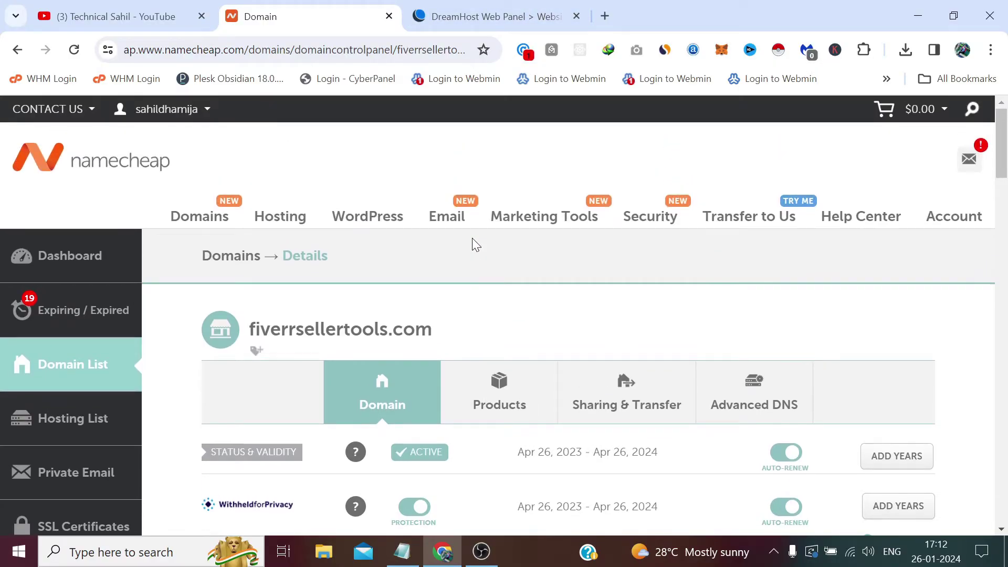
# Run Refresh DNS on fiverrsellertools.com's DreamHost DNS page.
pyautogui.click(497, 6)
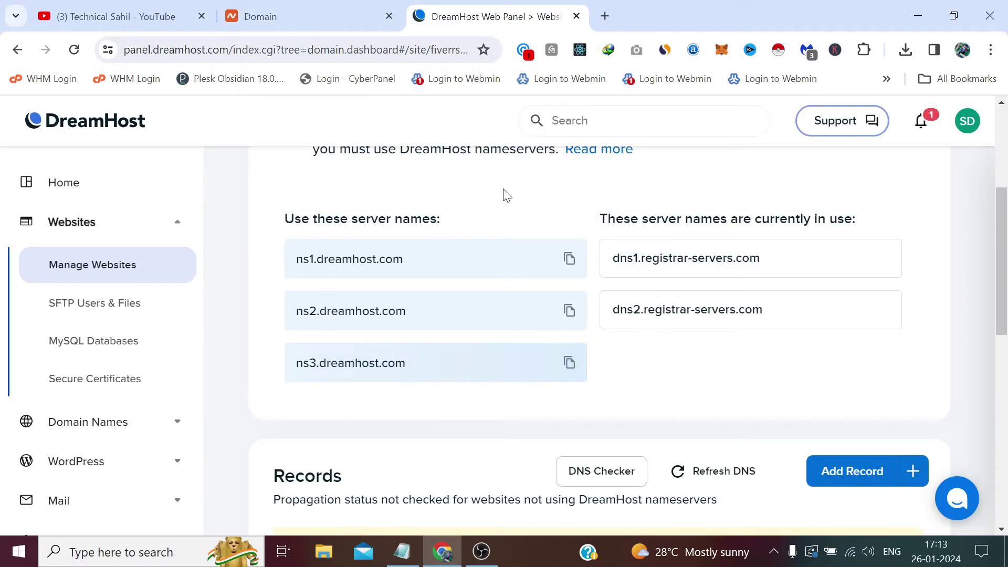
pyautogui.scroll(-4, 504, 199)
pyautogui.scroll(-1, 506, 209)
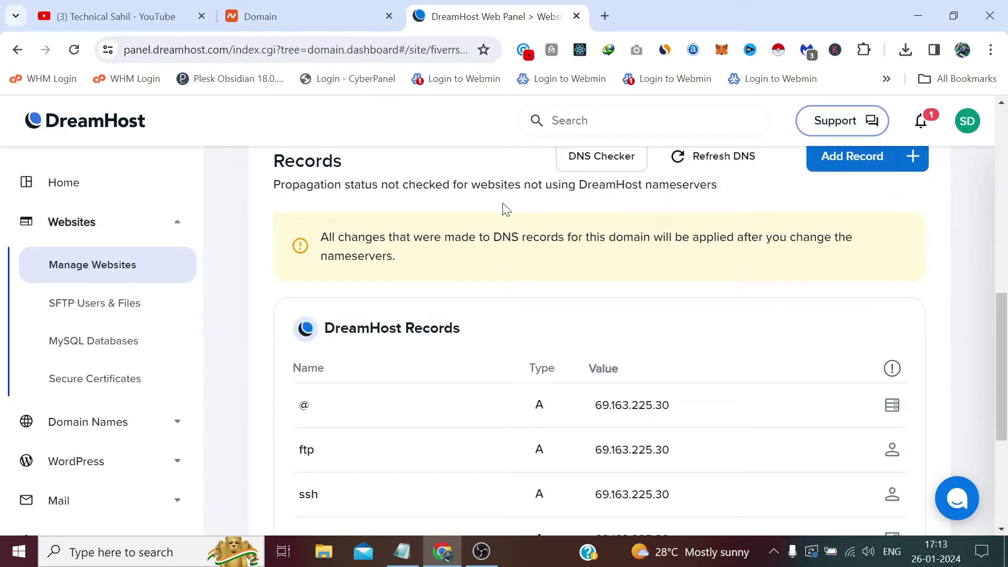
pyautogui.scroll(2, 506, 209)
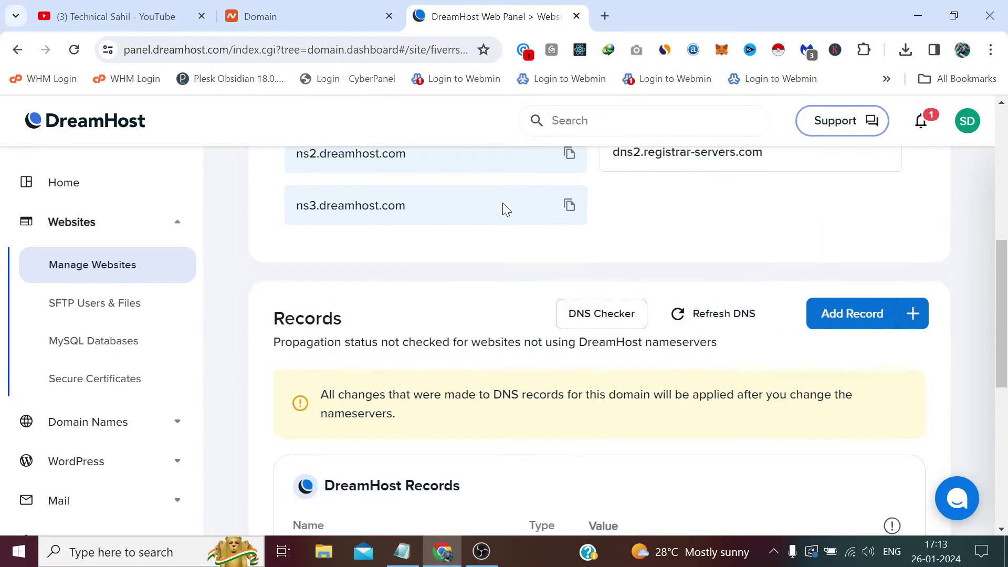
pyautogui.click(707, 320)
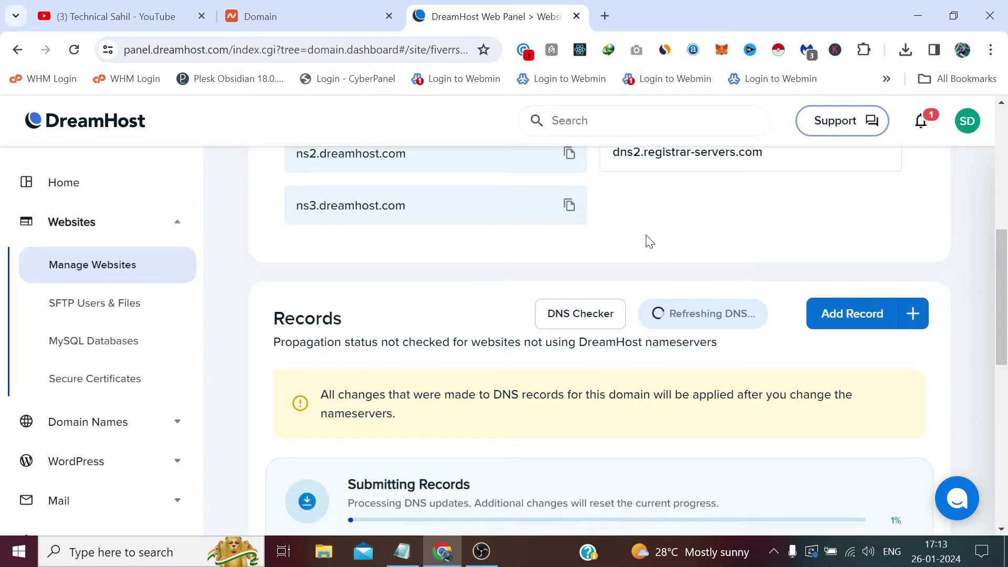
pyautogui.scroll(-1, 648, 238)
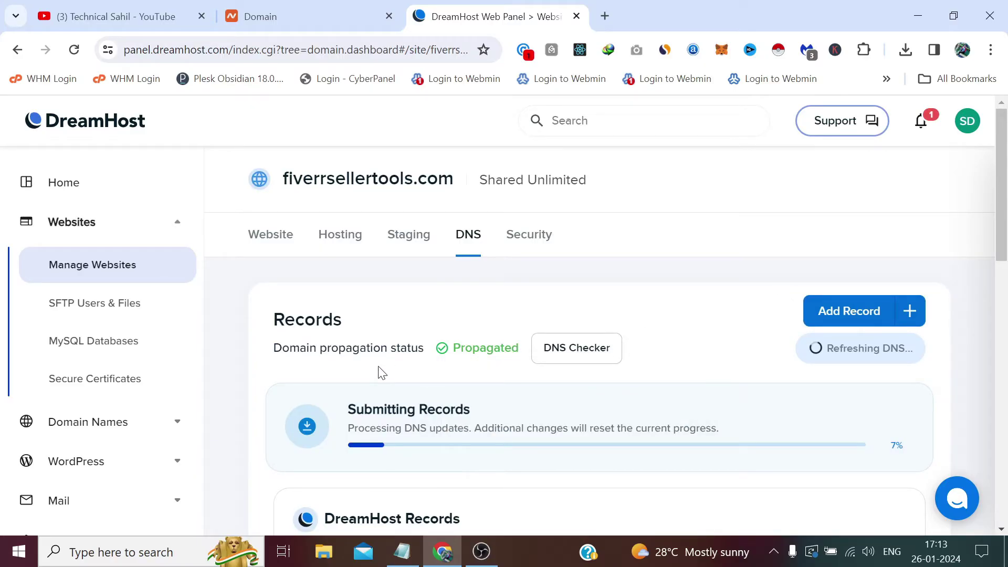
# Copy the domain name fiverrsellertools.com from the Namecheap page.
pyautogui.click(355, 11)
pyautogui.moveTo(433, 329); pyautogui.dragTo(250, 329)
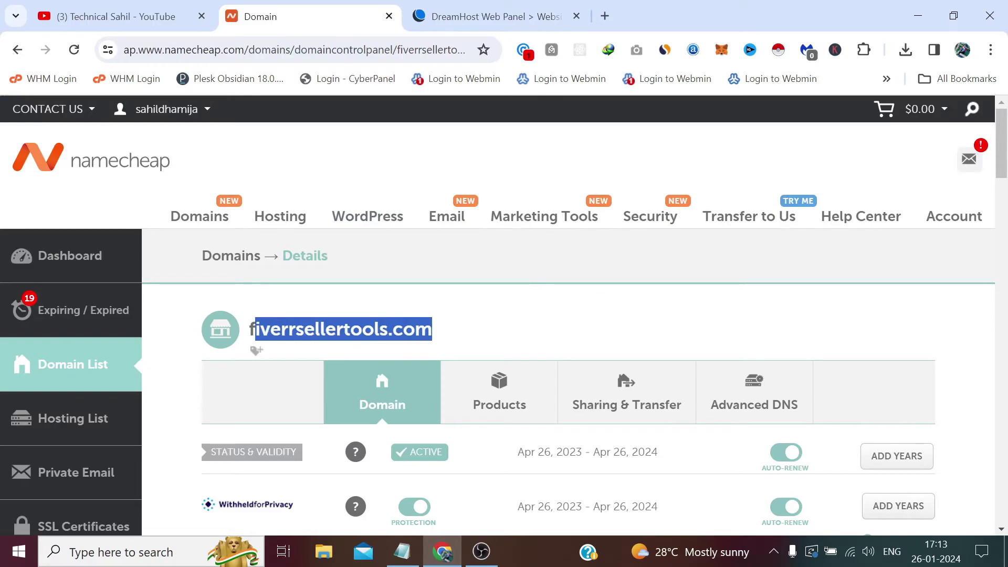
pyautogui.rightClick(269, 330)
pyautogui.rightClick(397, 328)
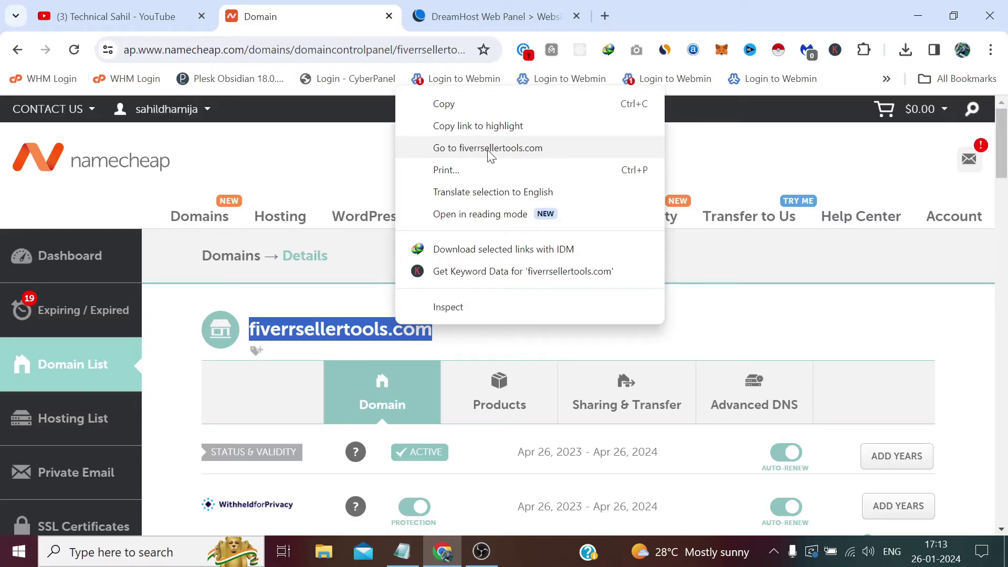
pyautogui.click(443, 103)
# Load fiverrsellertools.com in a new Incognito window using Paste and go.
pyautogui.click(988, 51)
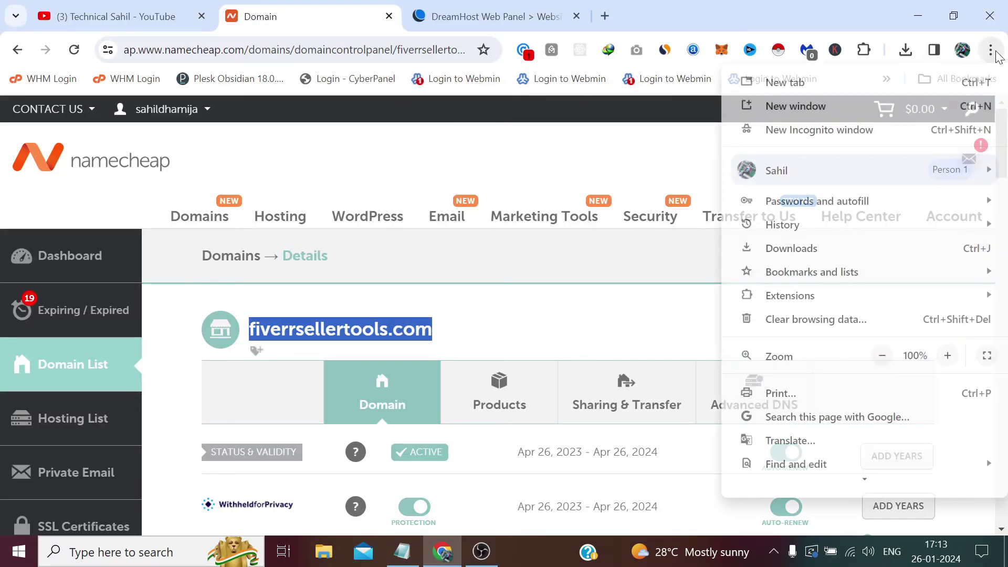
pyautogui.click(907, 128)
pyautogui.rightClick(315, 49)
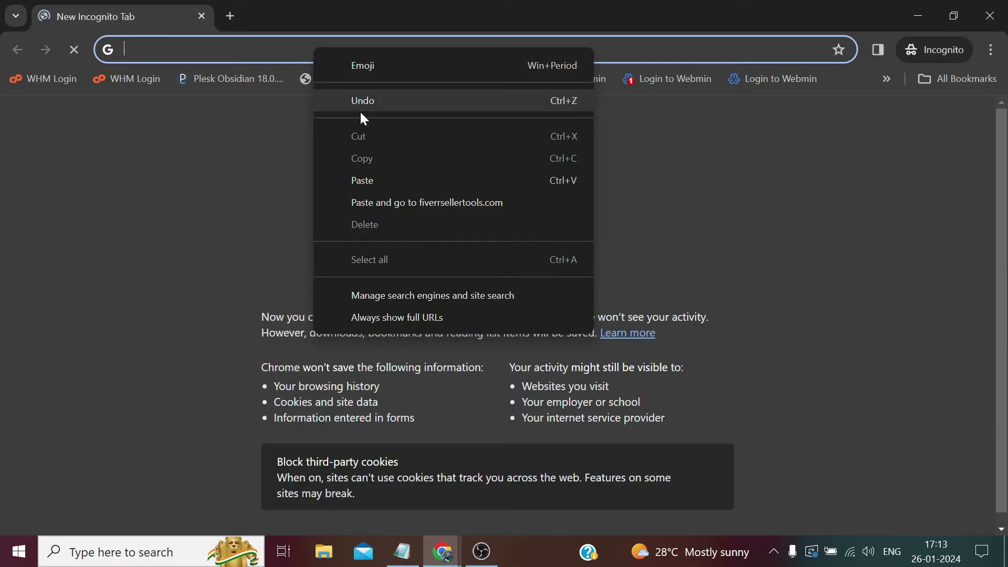
pyautogui.click(405, 200)
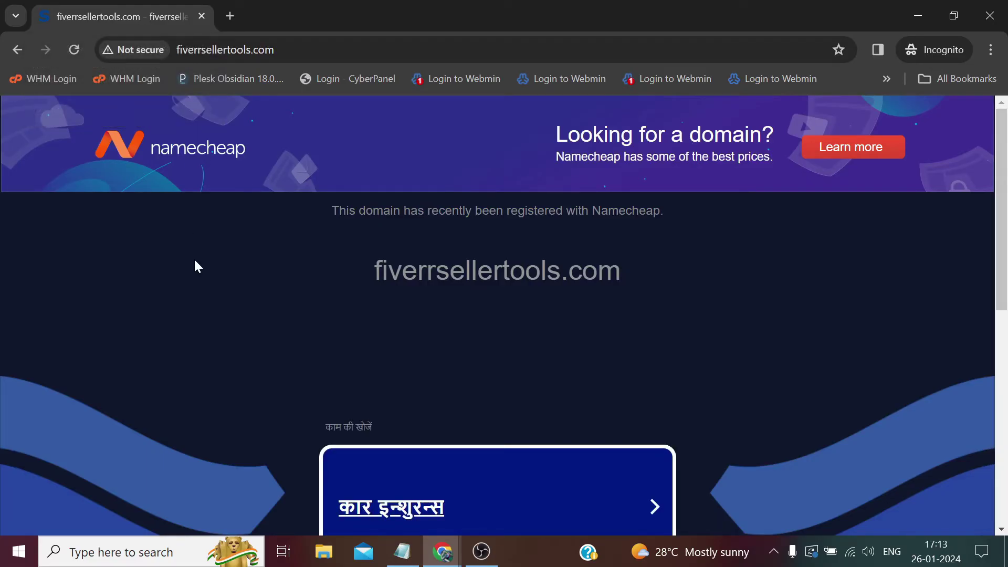
pyautogui.scroll(-8, 194, 258)
pyautogui.scroll(10, 193, 257)
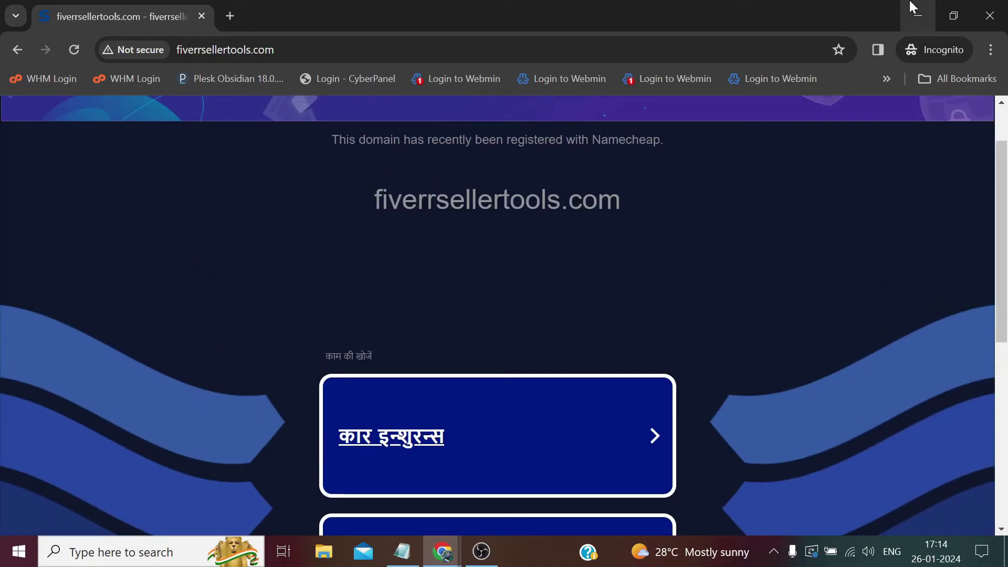
# Return to the DreamHost DNS page for fiverrsellertools.com and wait until the records show A records pointing to 69.163.225.30.
pyautogui.click(918, 15)
pyautogui.click(477, 1)
pyautogui.scroll(-3, 500, 294)
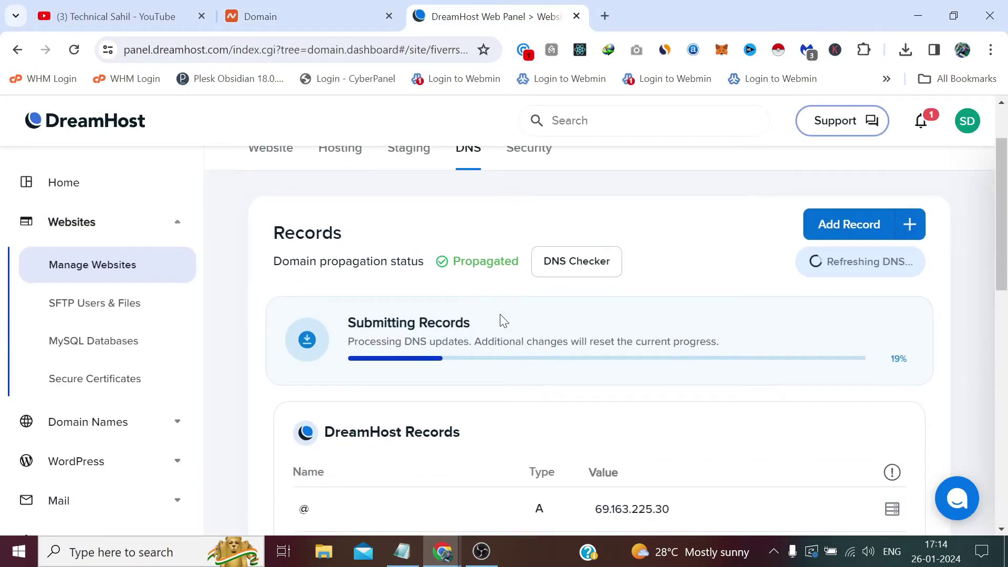
pyautogui.scroll(3, 502, 320)
pyautogui.moveTo(511, 355)
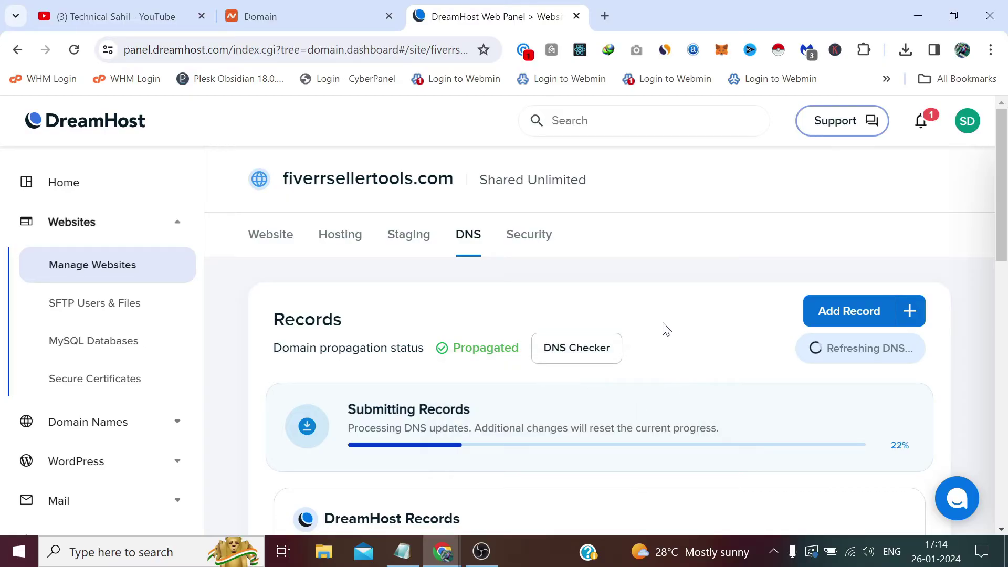
pyautogui.scroll(-2, 664, 329)
pyautogui.scroll(2, 666, 329)
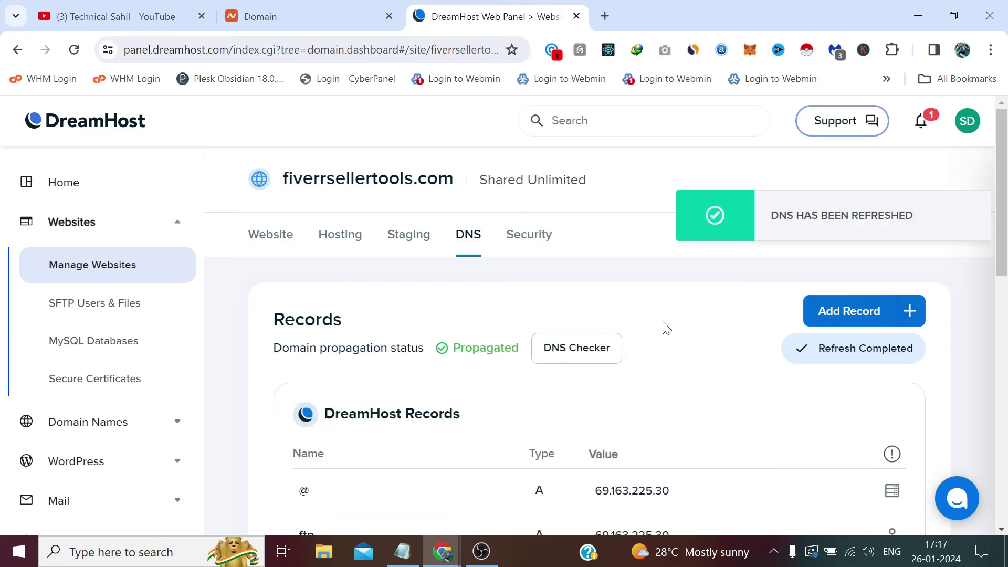
# Open the fiverrsellertools.com site link in a new browser tab.
pyautogui.rightClick(455, 184)
pyautogui.click(528, 195)
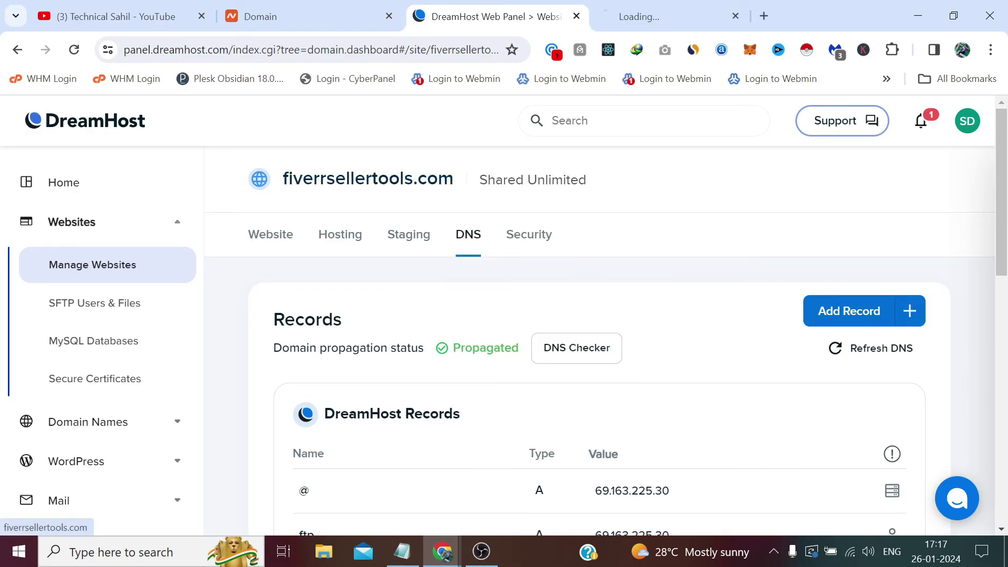